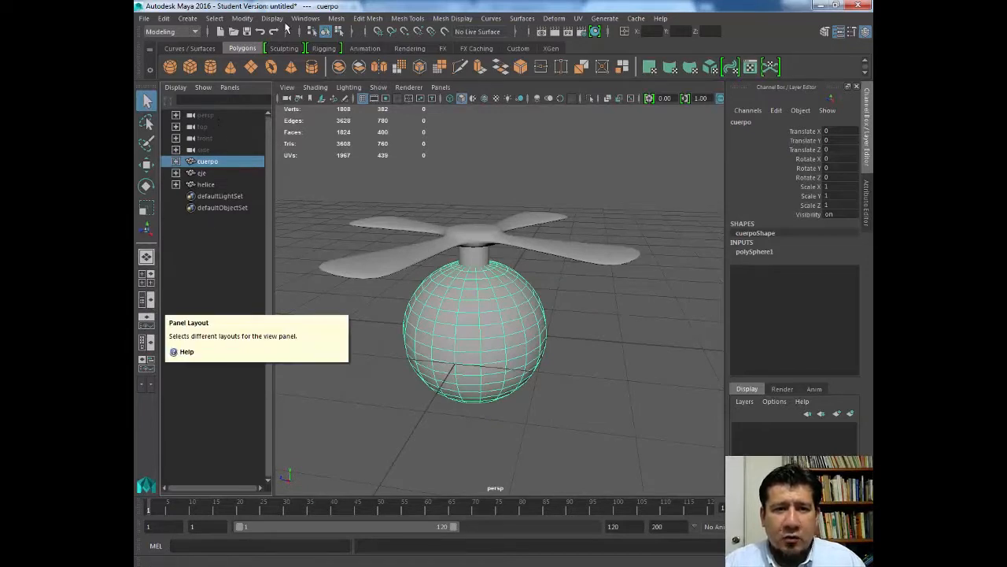
Step: Select the cuerpo sphere, eje shaft and helice propeller in turn to examine the model's separate parts
left_click(307, 18)
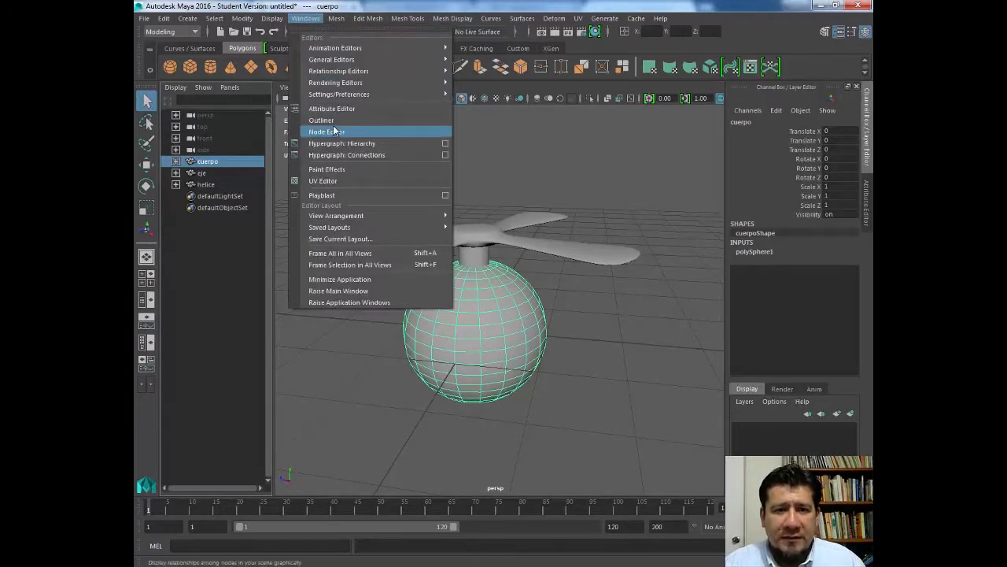
left_click(496, 196)
left_click(486, 328)
left_click(518, 220)
left_click(475, 250)
left_click(466, 266)
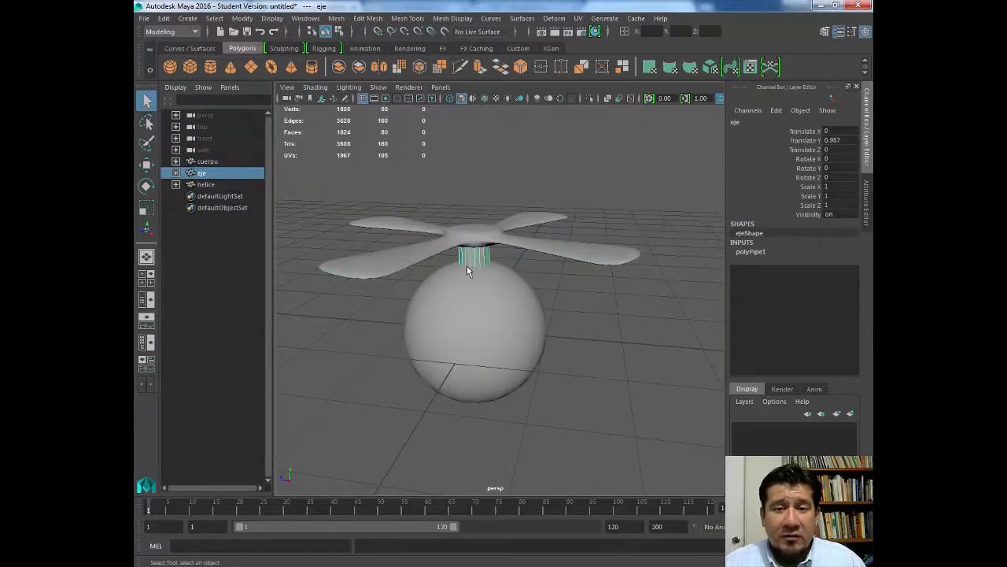
left_click(468, 328)
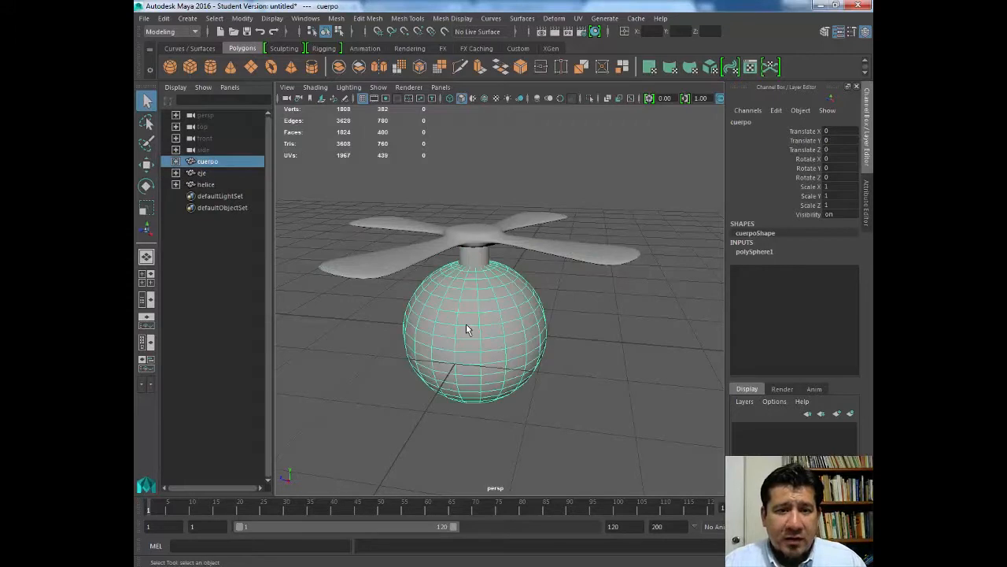
left_click(481, 247)
left_click(466, 257)
left_click(386, 271)
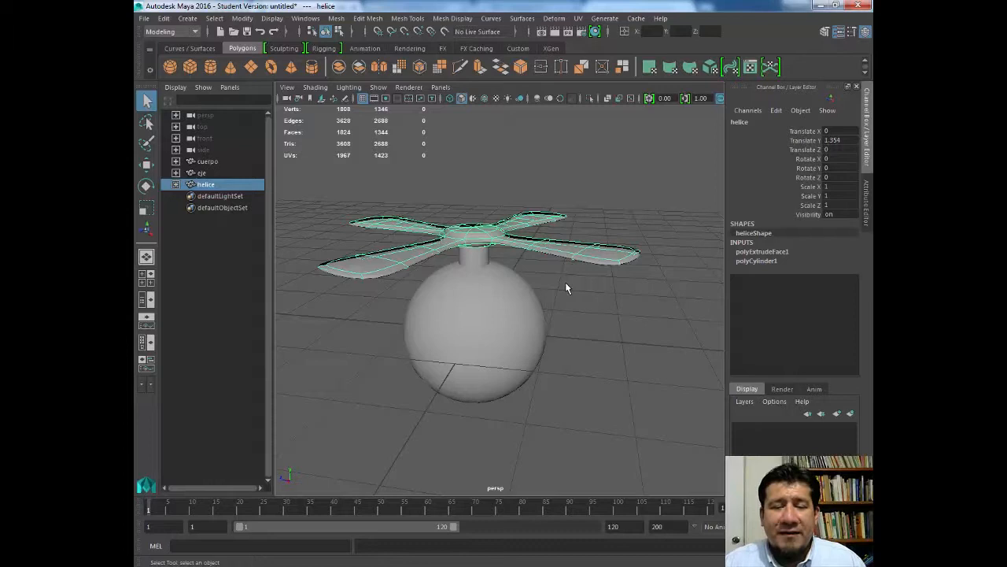
left_click(417, 193)
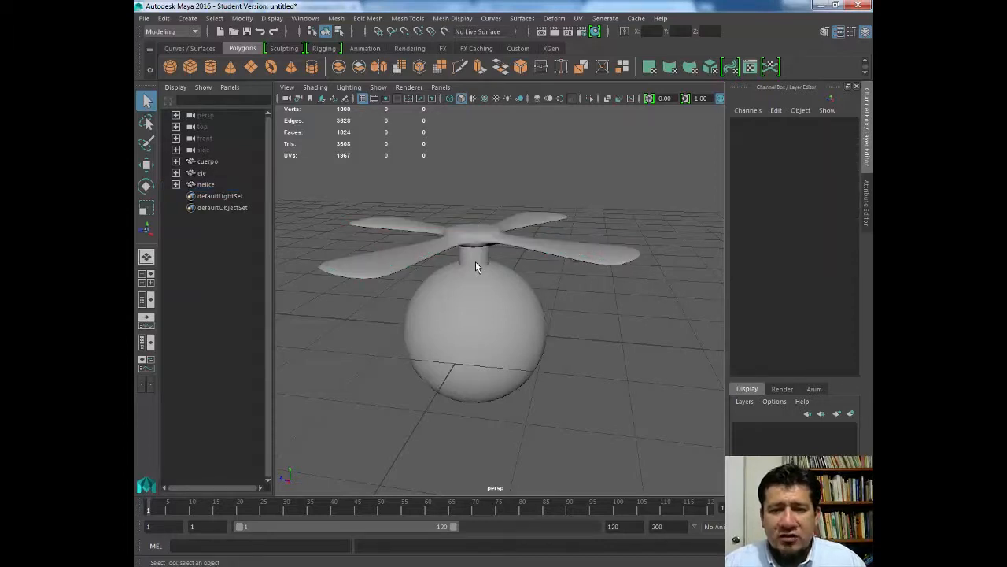
Step: Parent the eje shaft to the cuerpo sphere, selecting the shaft as child first and the sphere as parent last
left_click(475, 260)
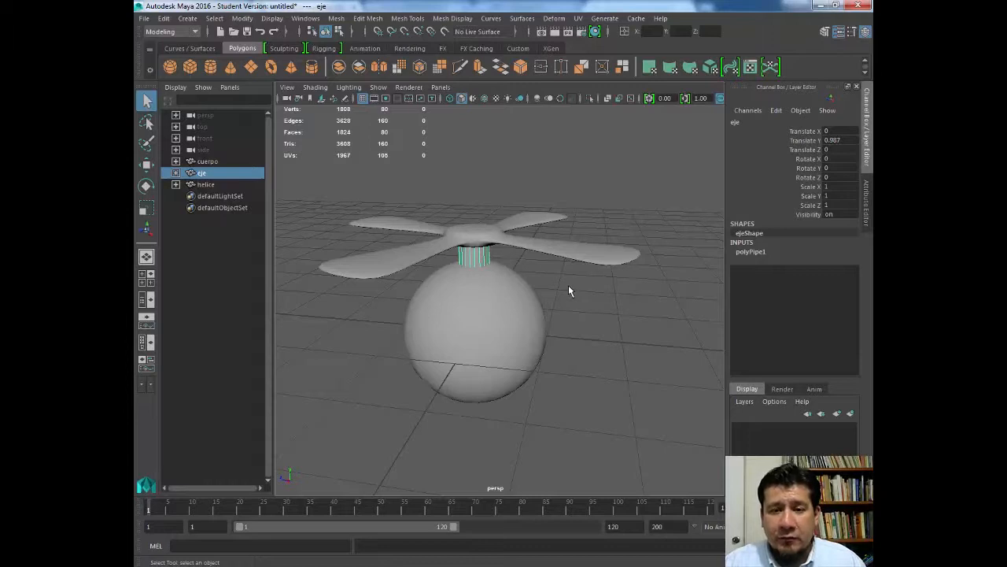
left_click(473, 288)
left_click(477, 261)
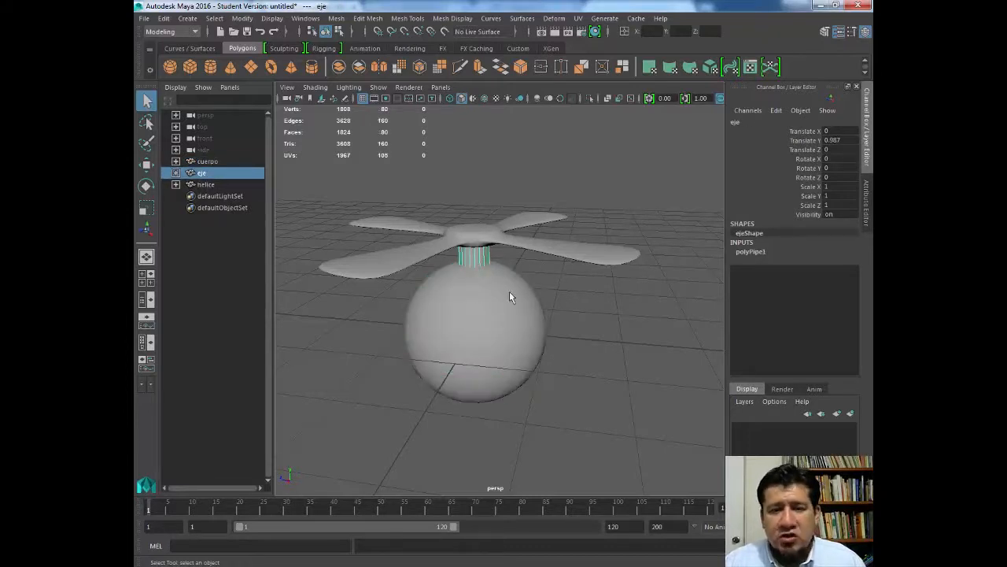
left_click(477, 350)
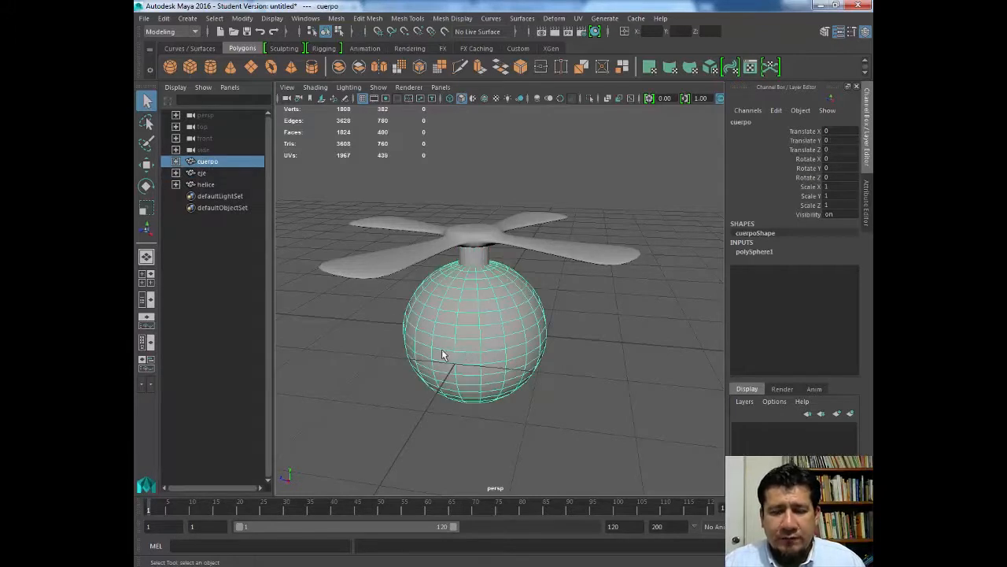
left_click(476, 261)
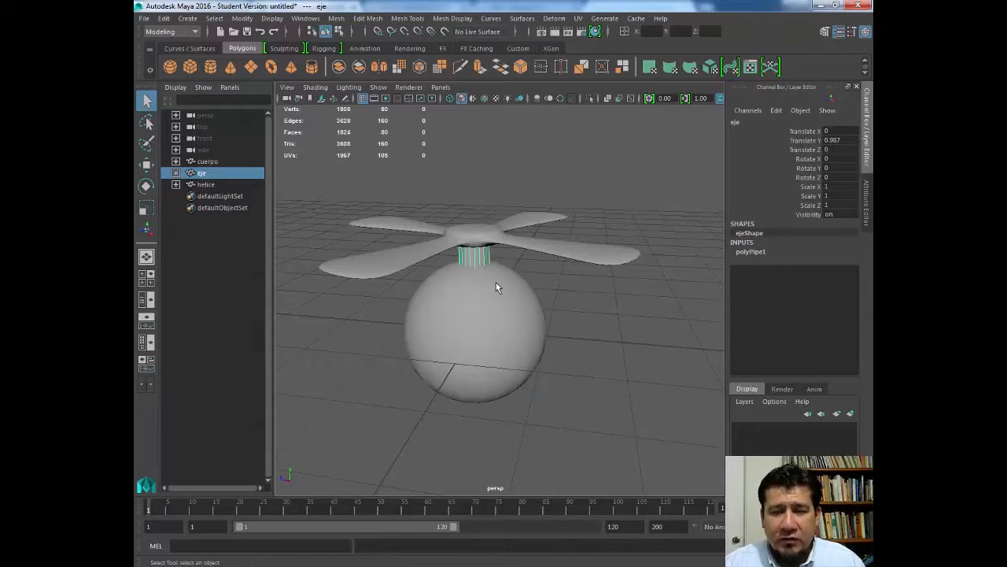
left_click(503, 335, "shift")
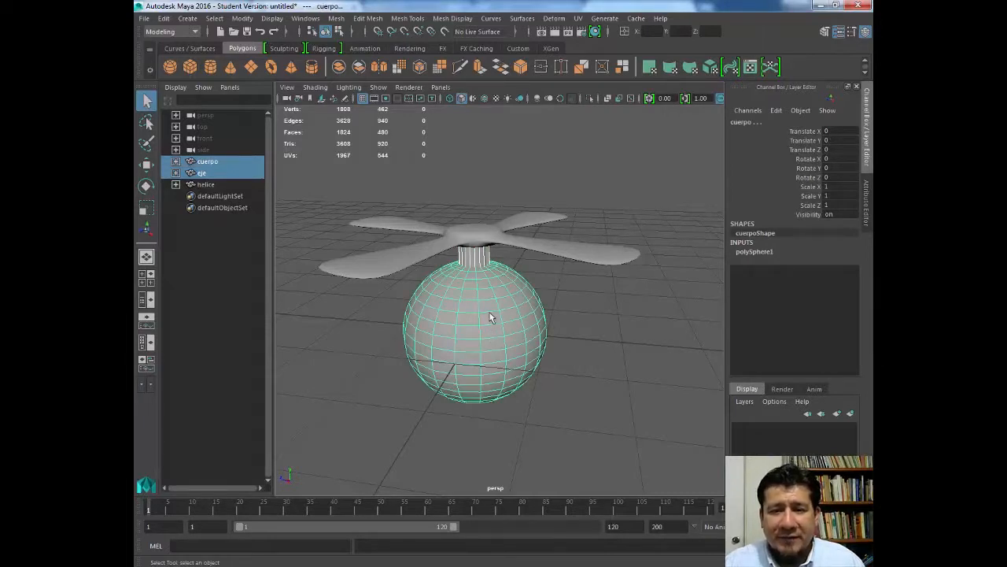
left_click(164, 18)
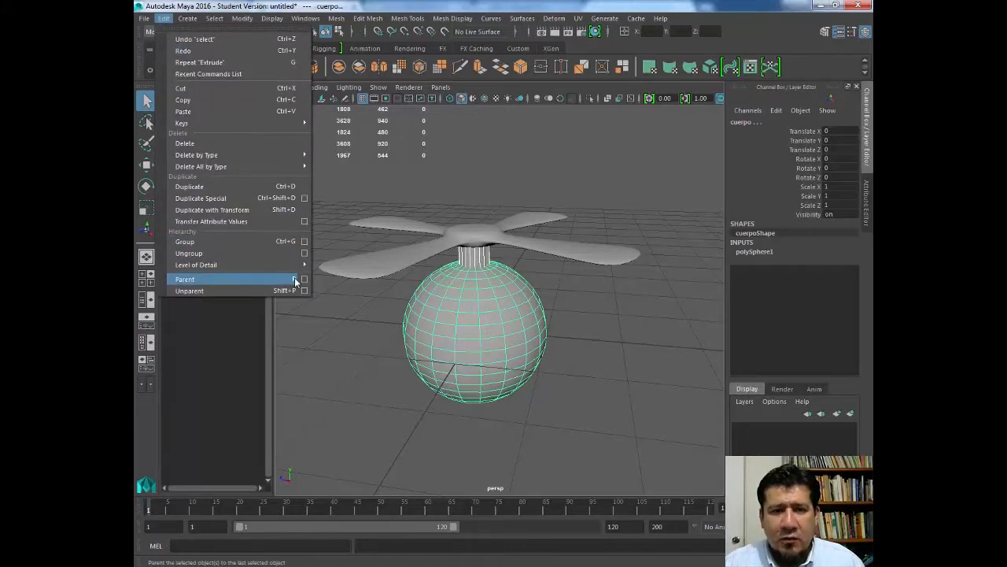
left_click(195, 279)
left_click(591, 290)
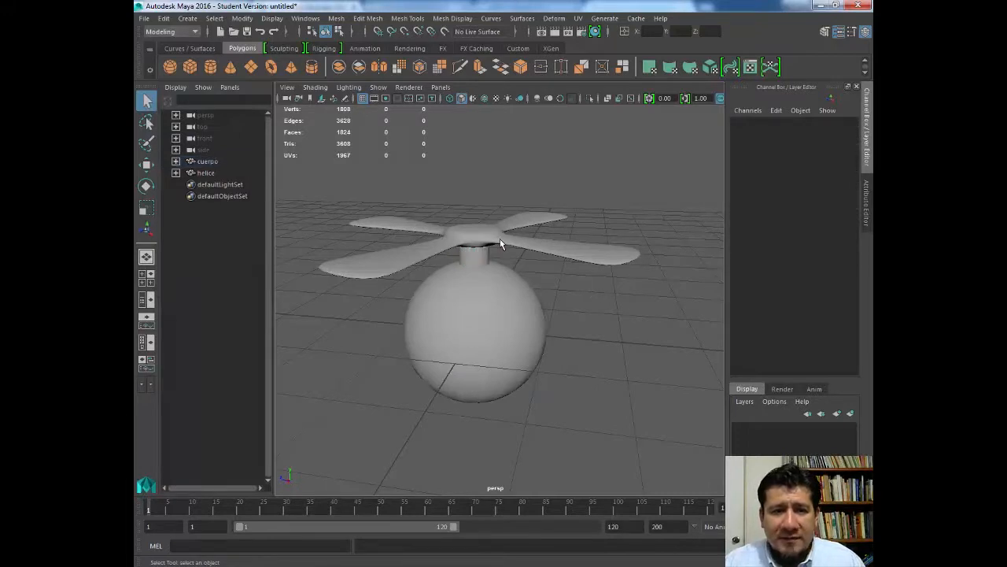
Step: Try moving the eje shaft along Z independently of the cuerpo sphere
left_click(476, 260)
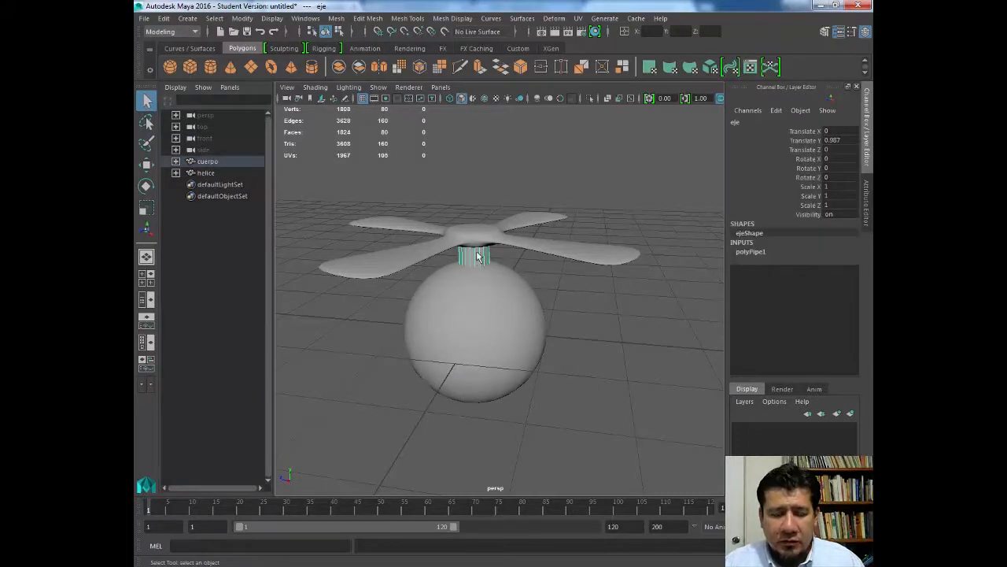
key("e")
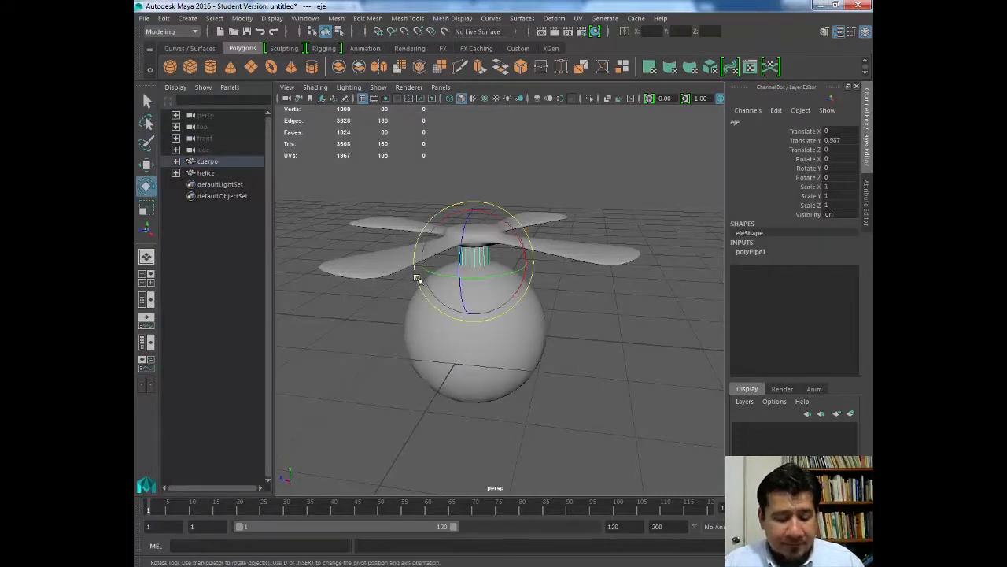
key("w")
mouse_move(425, 258)
left_mouse_down()
mouse_move(563, 266)
mouse_move(423, 259)
left_mouse_up()
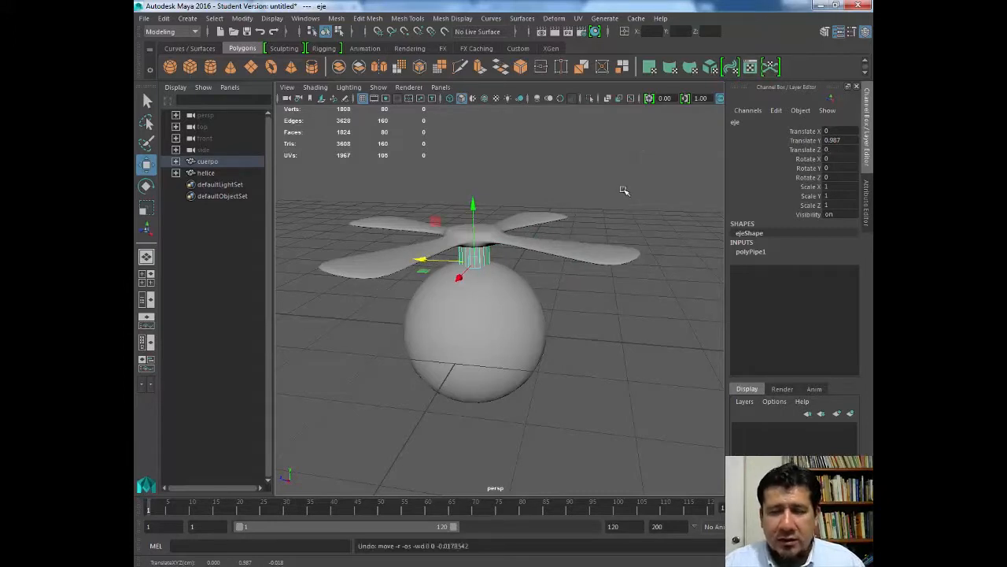
left_click(623, 195)
Step: Select the eje shaft and the cuerpo sphere in turn to compare what each selection includes
left_click_drag(616, 247, 514, 272, "alt")
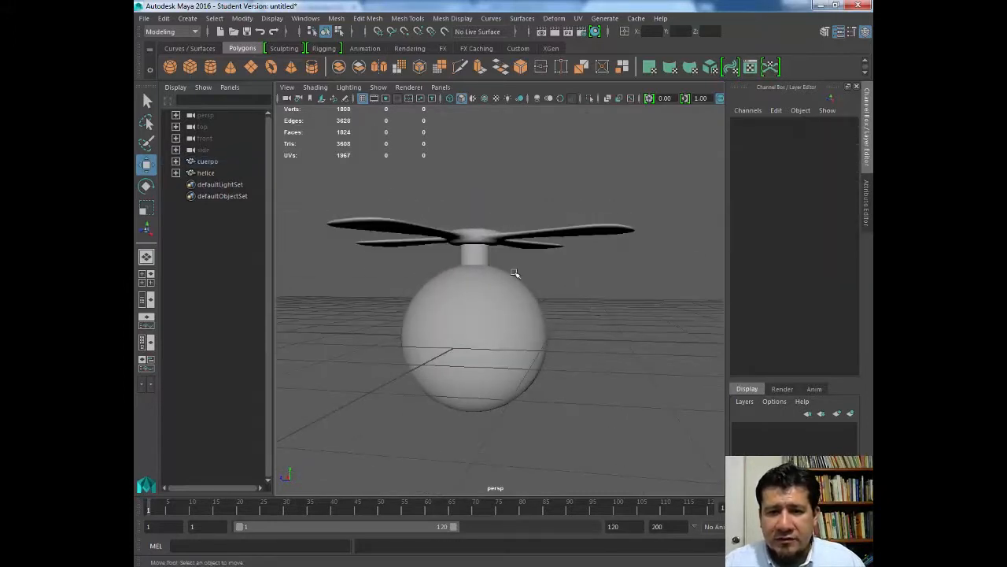
left_click(480, 253)
left_click_drag(591, 285, 582, 304, "alt")
left_click(500, 343)
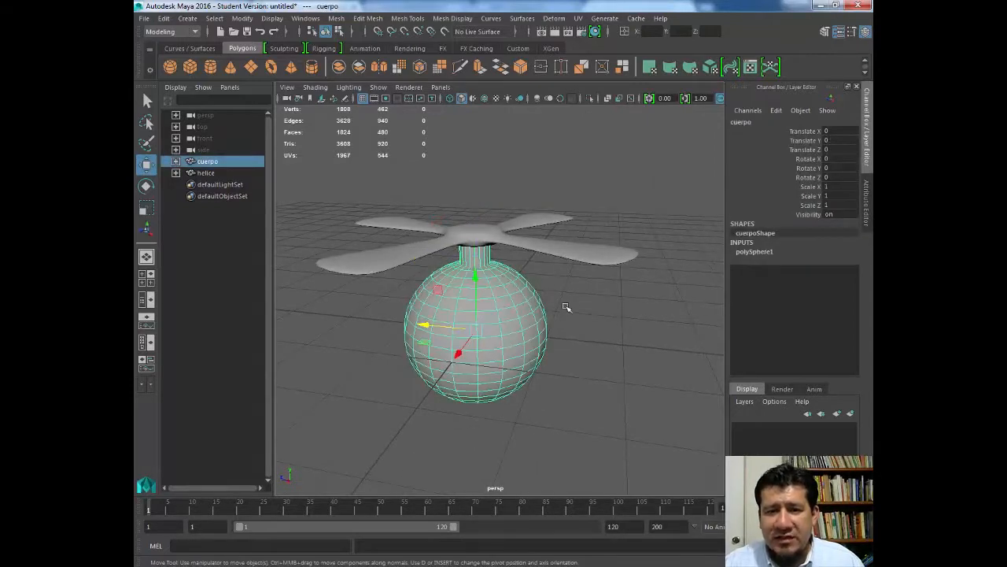
left_click(567, 308)
Step: Try moving the eje shaft on its own, and move the cuerpo sphere along X to about 0.168
left_click(477, 260)
left_click_drag(418, 261, 459, 275)
left_click(482, 325)
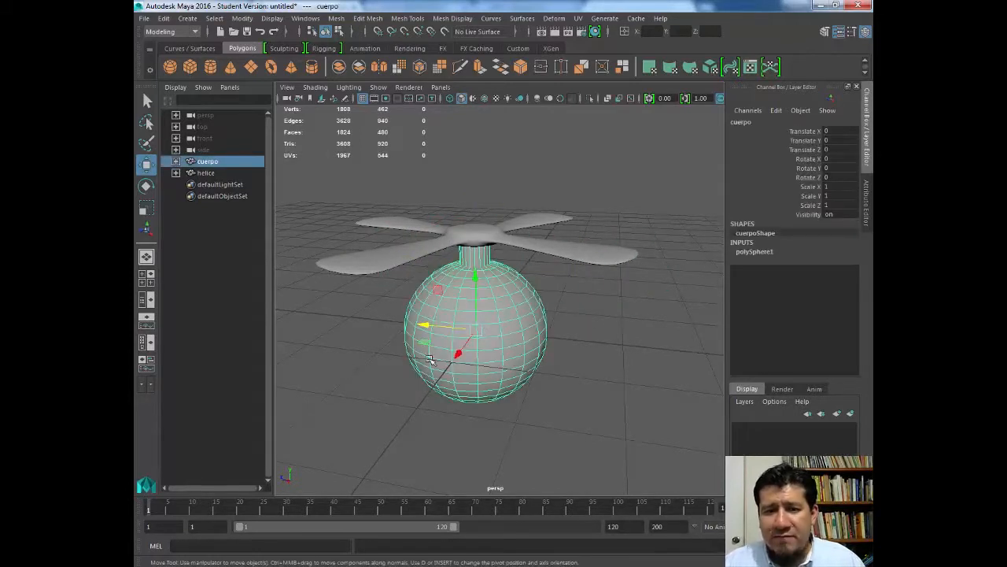
left_click_drag(455, 354, 342, 304)
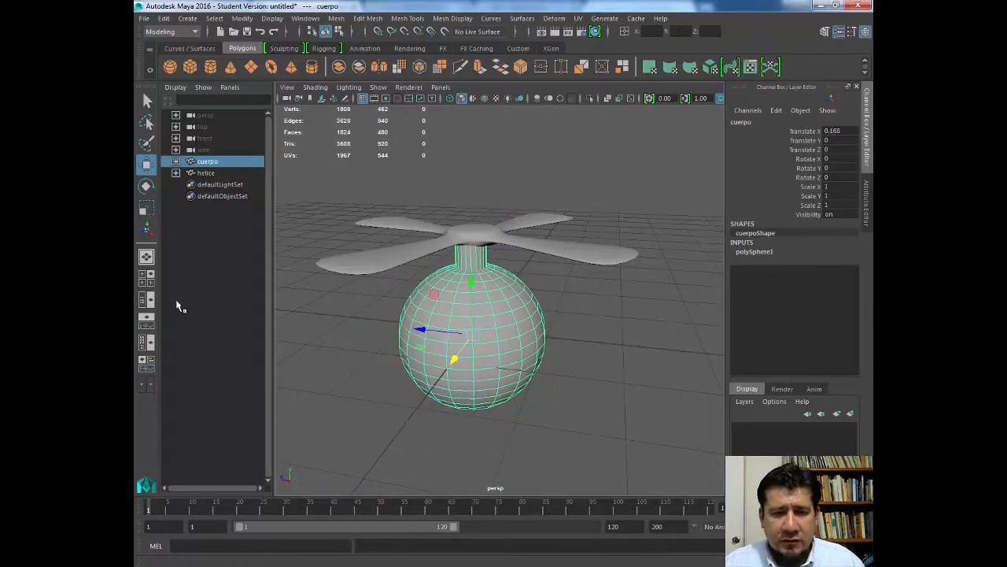
Step: Examine the hierarchy under cuerpo in the Outliner, selecting its cuerpoShape and eje children
left_click(176, 161)
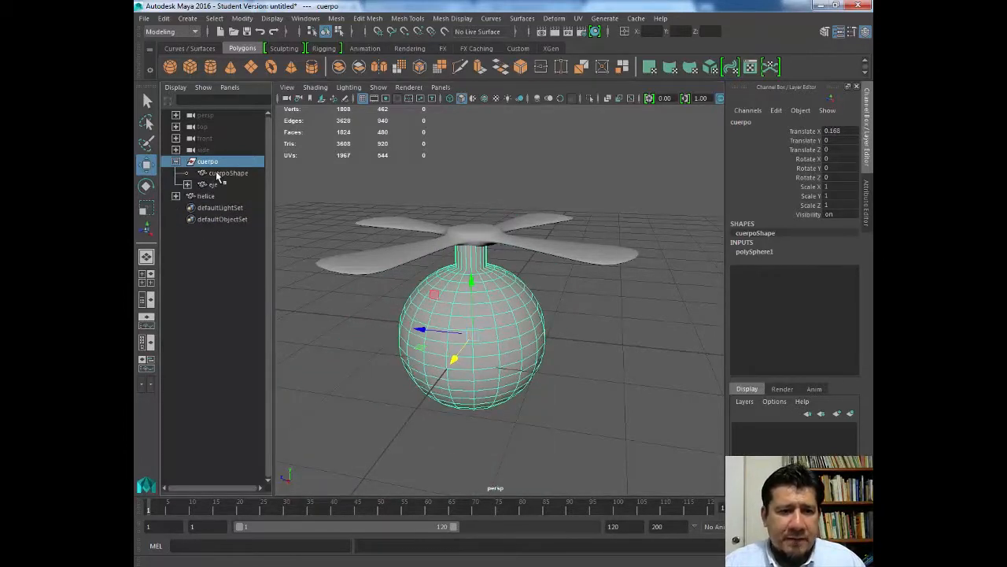
left_click(225, 173)
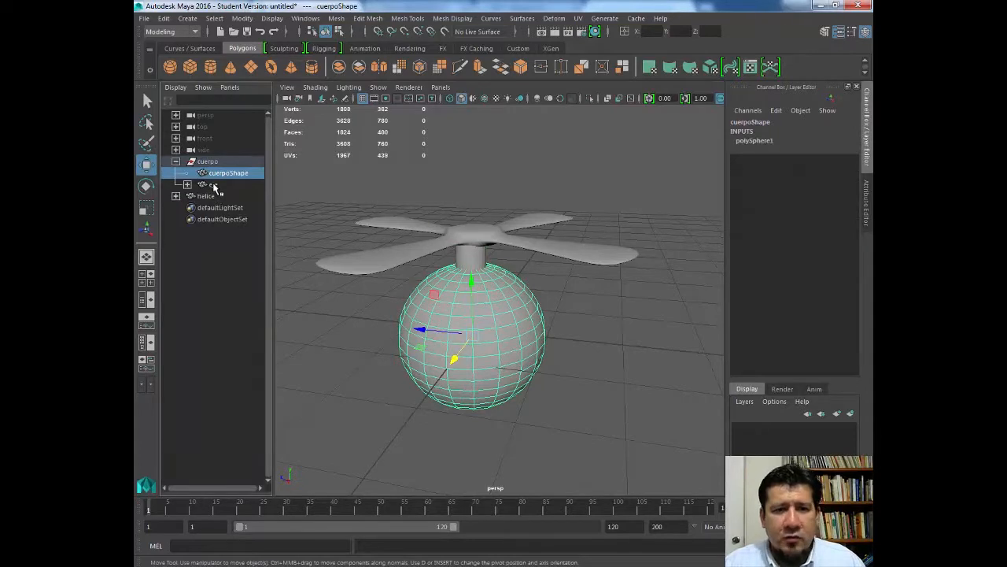
left_click(214, 186)
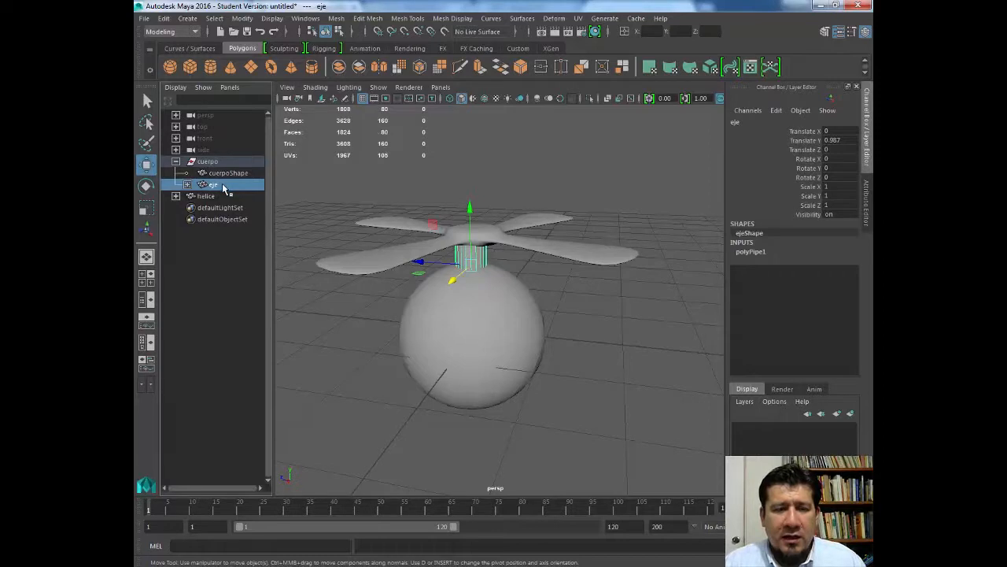
left_click(175, 163)
left_click(517, 316)
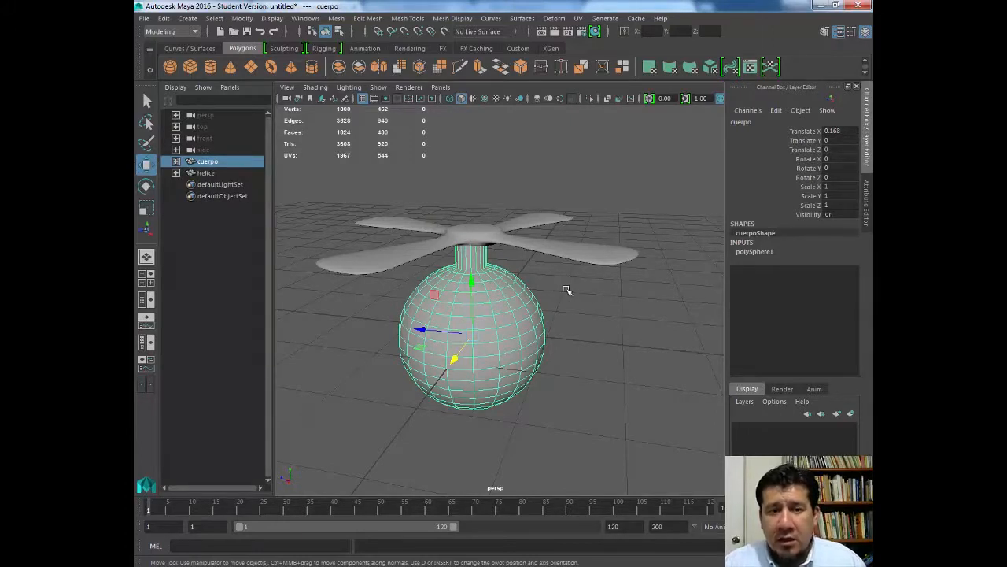
left_click(557, 274)
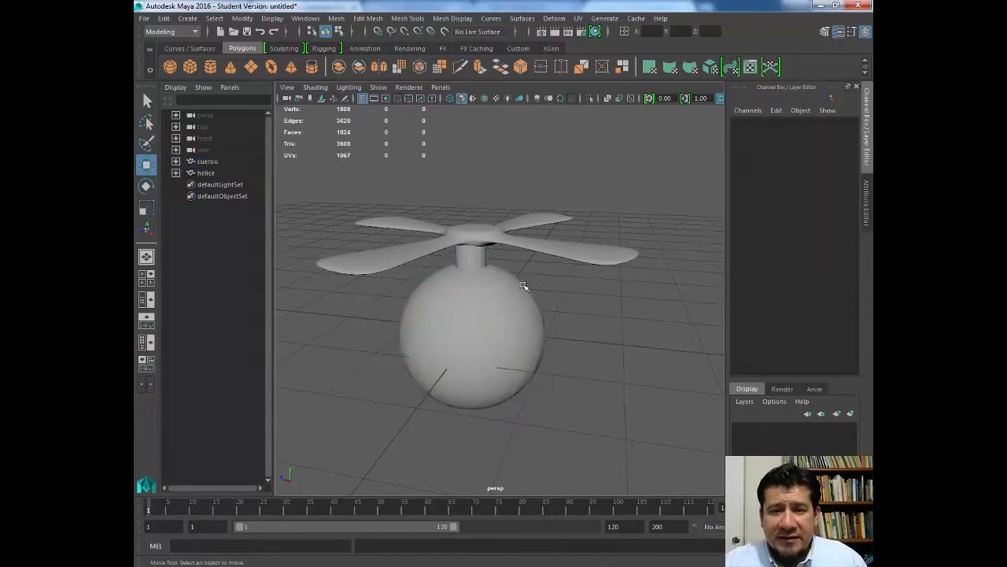
Step: Unparent the eje shaft from the cuerpo sphere
left_click(480, 260)
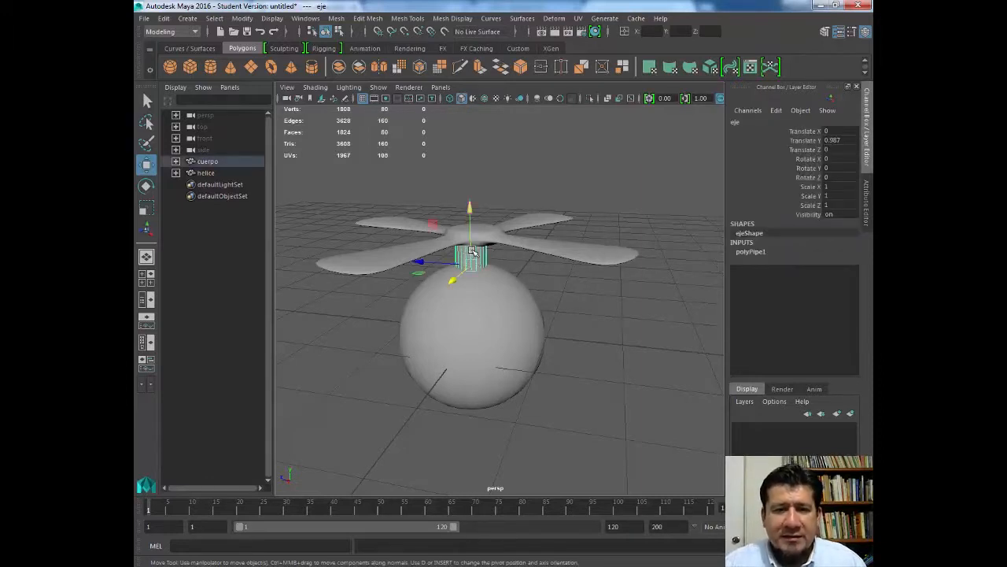
left_click(163, 17)
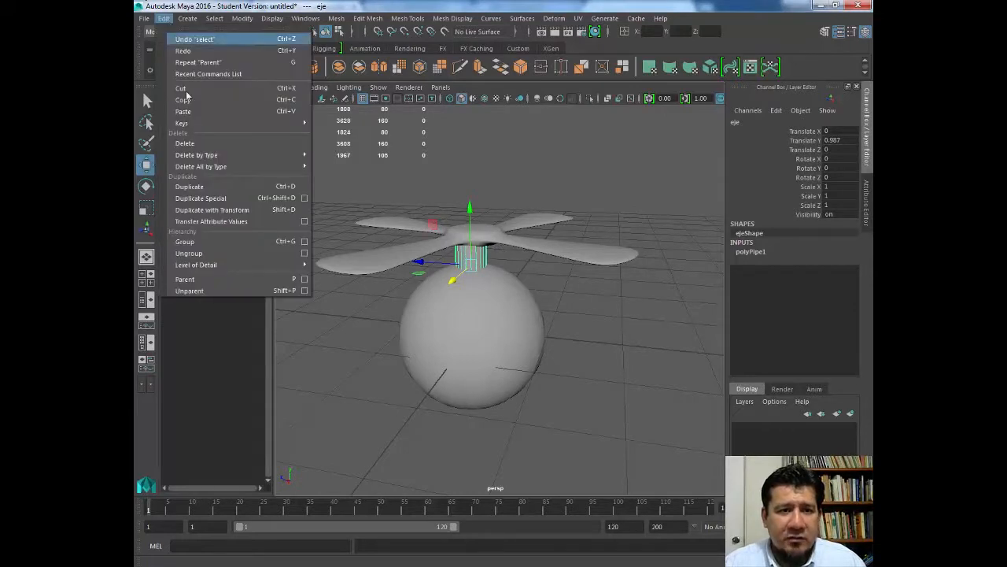
left_click(189, 290)
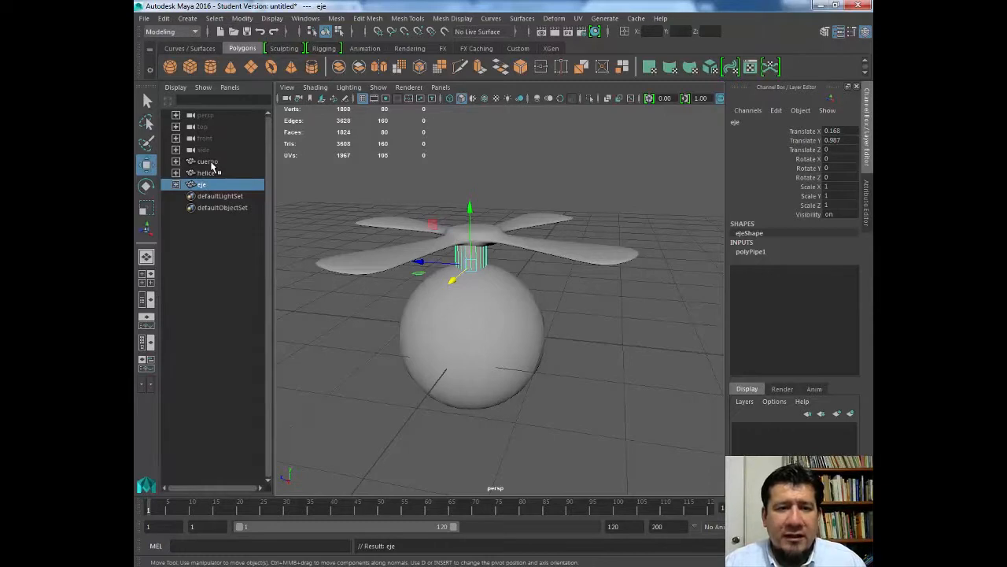
left_click(363, 359)
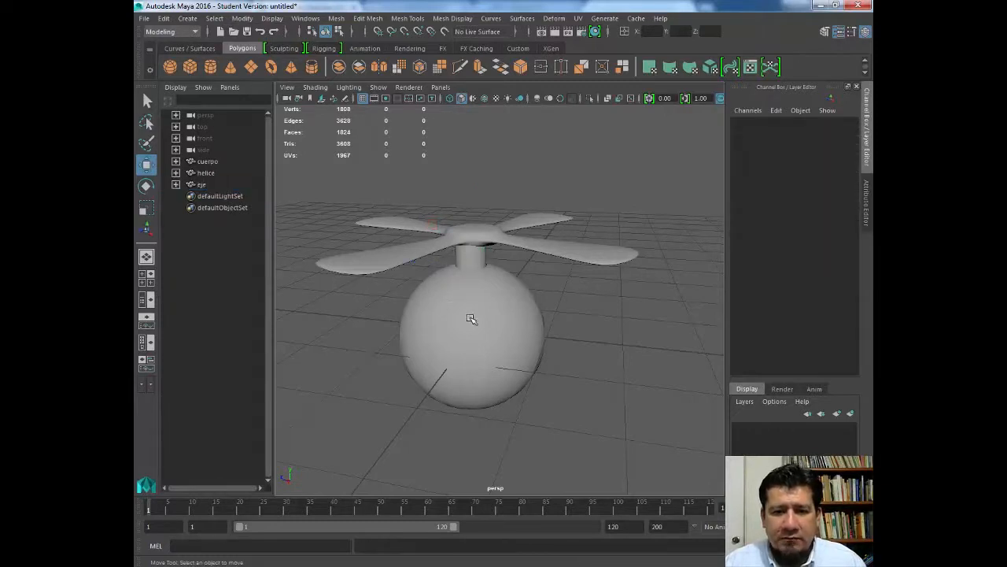
Step: Test moving the unparented cuerpo sphere along X without its shaft, and undo the move
left_click(472, 316)
left_click_drag(455, 362, 311, 391)
key("ctrl+z")
key("ctrl+z")
key("ctrl+z")
key("ctrl+z")
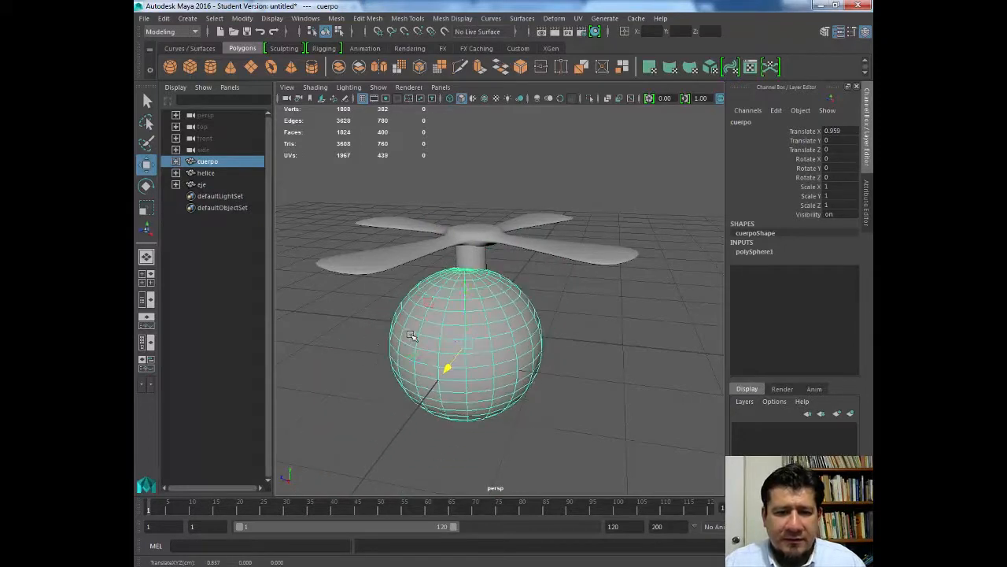
left_click(299, 281)
Step: Parent the eje shaft to cuerpo directly in the Outliner hierarchy
left_click(209, 162)
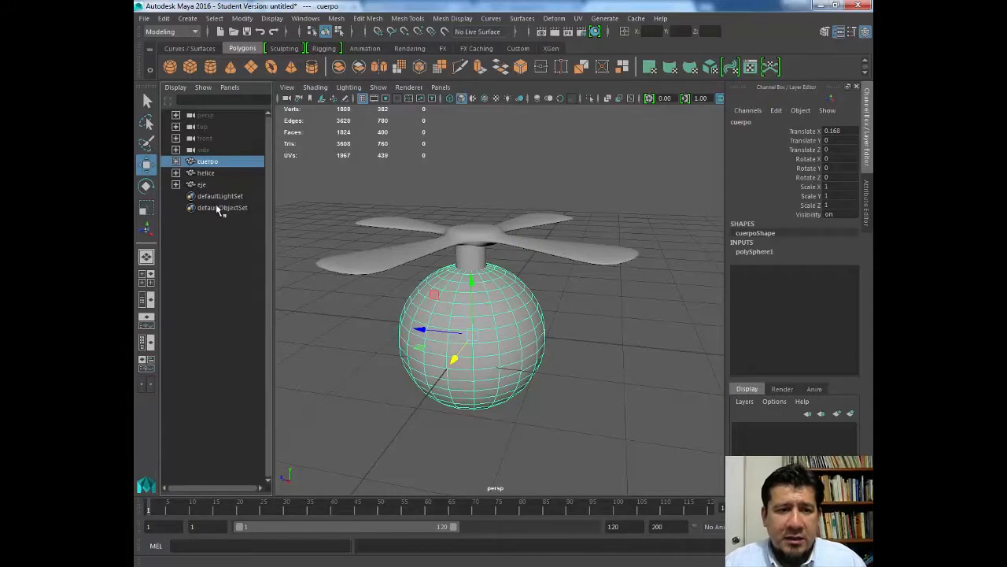
left_click(202, 186)
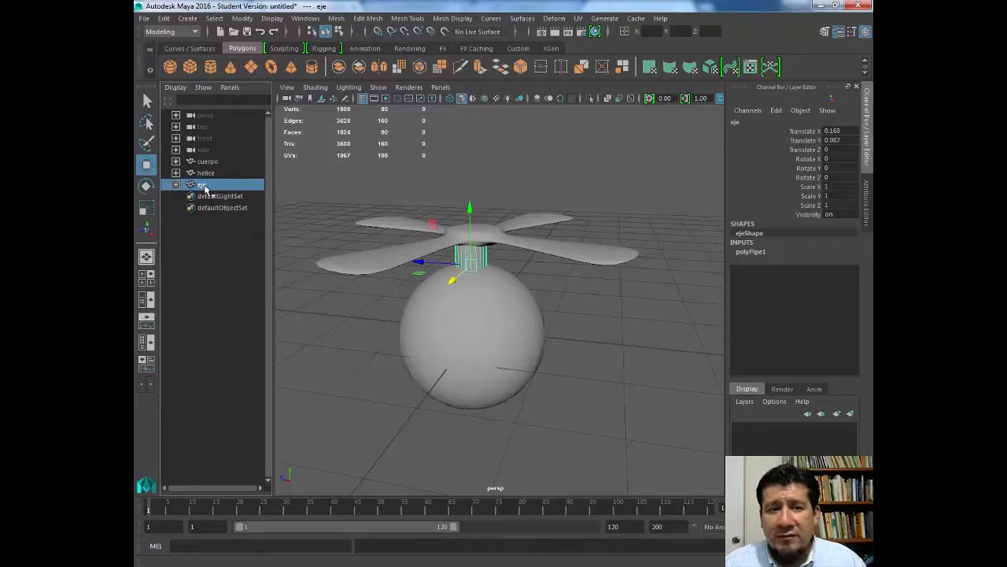
left_click_drag(205, 187, 209, 165)
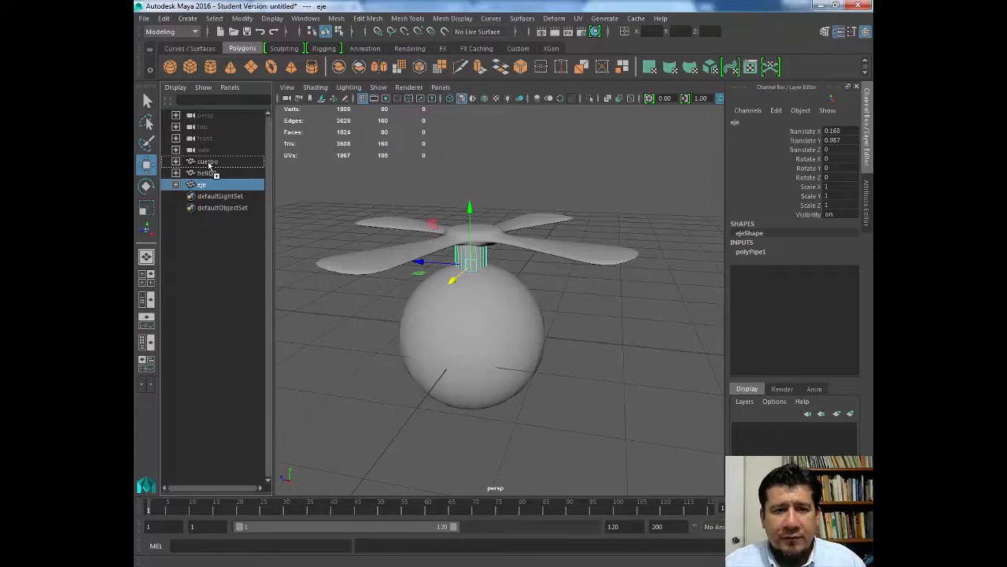
left_click_drag(208, 166, 209, 164)
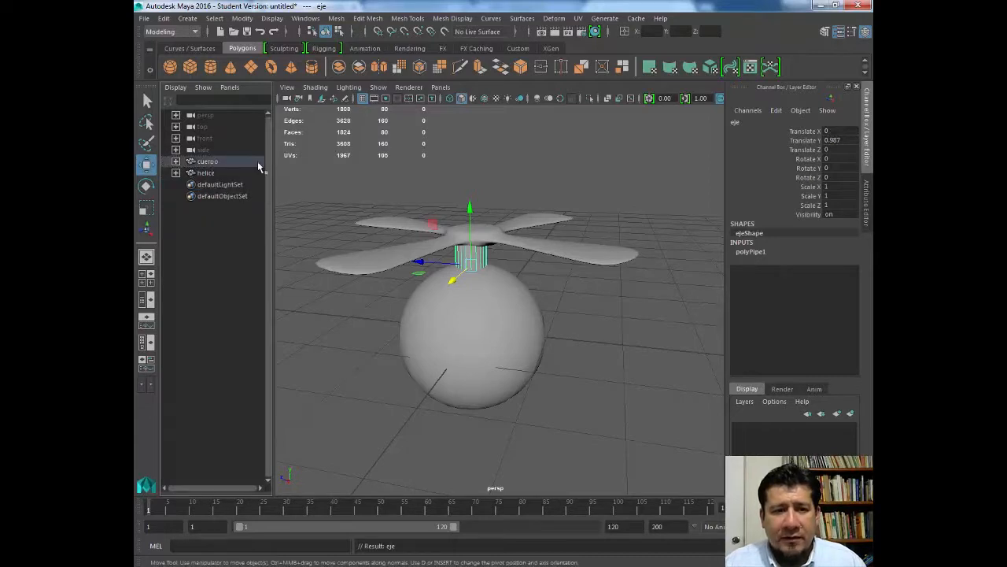
Step: Test moving the cuerpo sphere along X together with its child shaft, and undo the move
left_click(463, 320)
left_click_drag(452, 359, 419, 342)
key("ctrl+z")
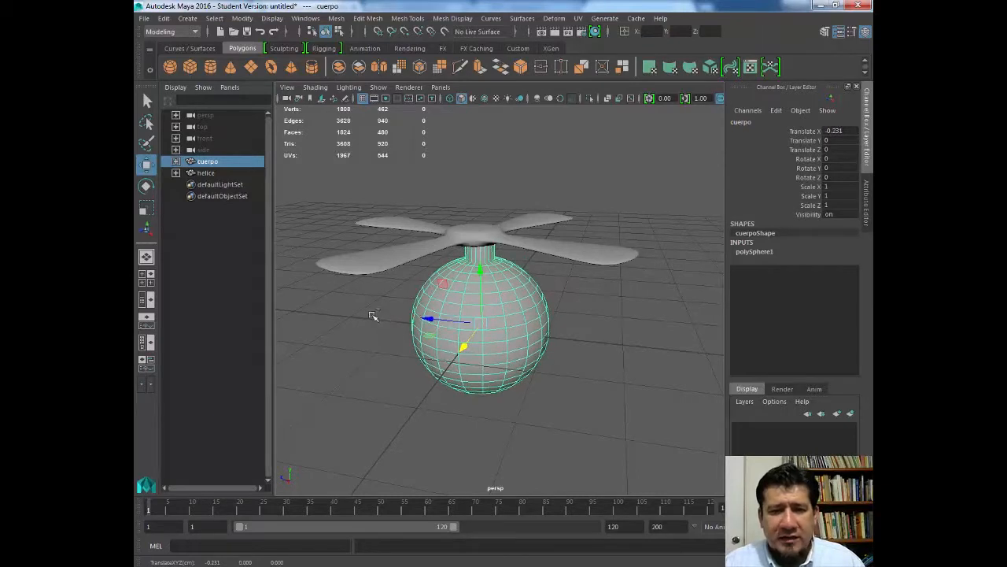
key("ctrl+z")
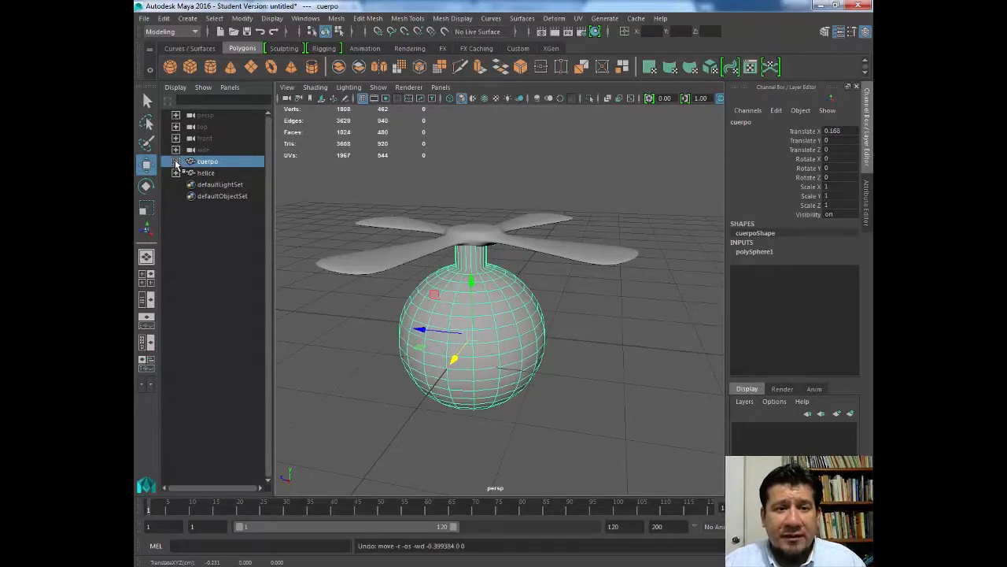
Step: Unparent the eje shaft from cuerpo directly in the Outliner hierarchy, and select the shaft
left_click(176, 161)
left_click(213, 187)
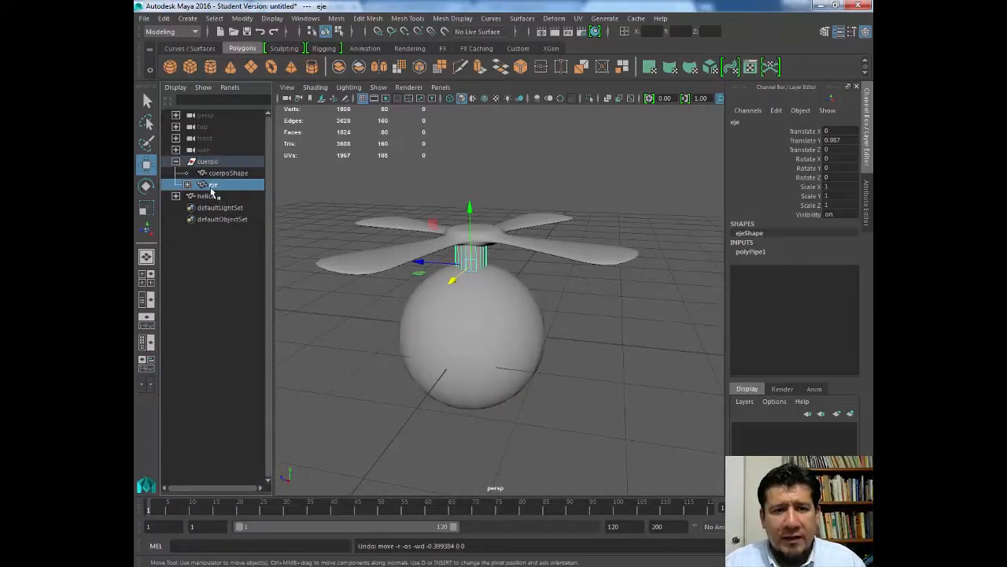
left_click_drag(211, 189, 209, 206)
left_click(348, 215)
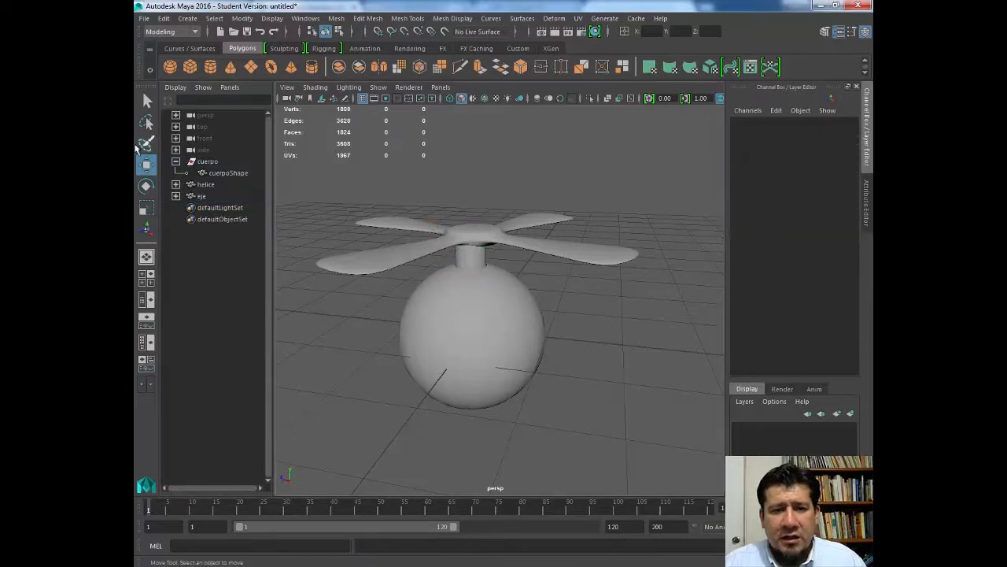
left_click(175, 161)
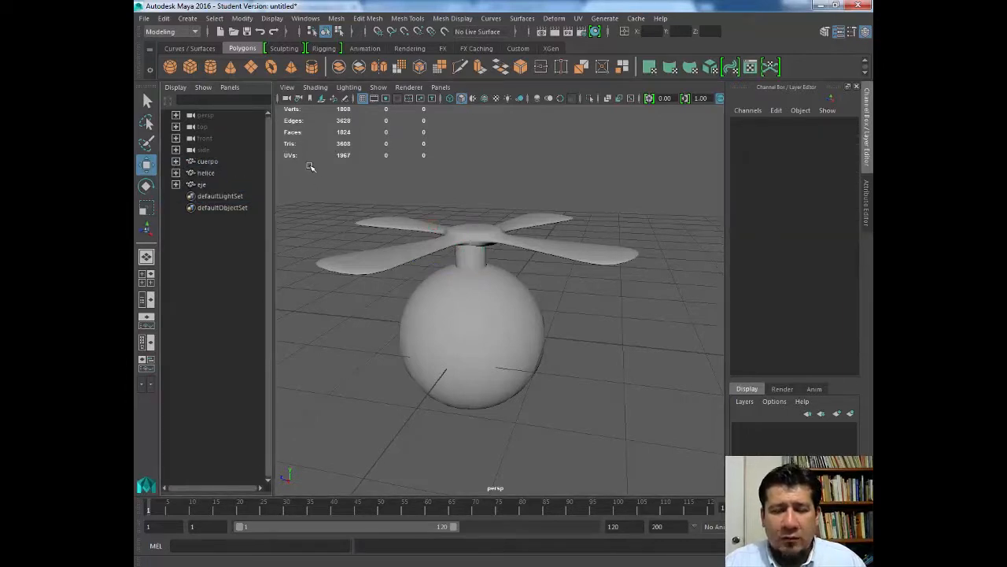
left_click(472, 258)
left_click_drag(579, 317, 555, 296, "alt")
Step: Undo the Outliner unparenting of eje and the earlier test moves until cuerpo is back at Translate X 0
key("ctrl+z")
key("ctrl+z")
key("ctrl+z")
key("ctrl+z")
key("ctrl+z")
key("ctrl+z")
key("ctrl+z")
key("ctrl+z")
key("shift+z")
key("ctrl+z")
key("ctrl+z")
key("ctrl+z")
key("ctrl+z")
key("ctrl+z")
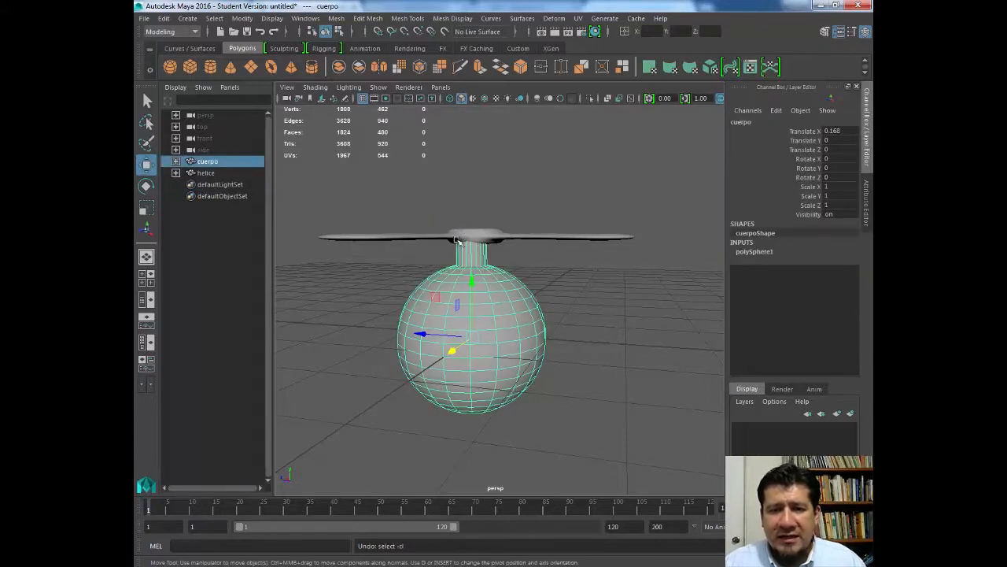
key("ctrl+z")
key("ctrl+z")
key("ctrl+z")
key("ctrl+z")
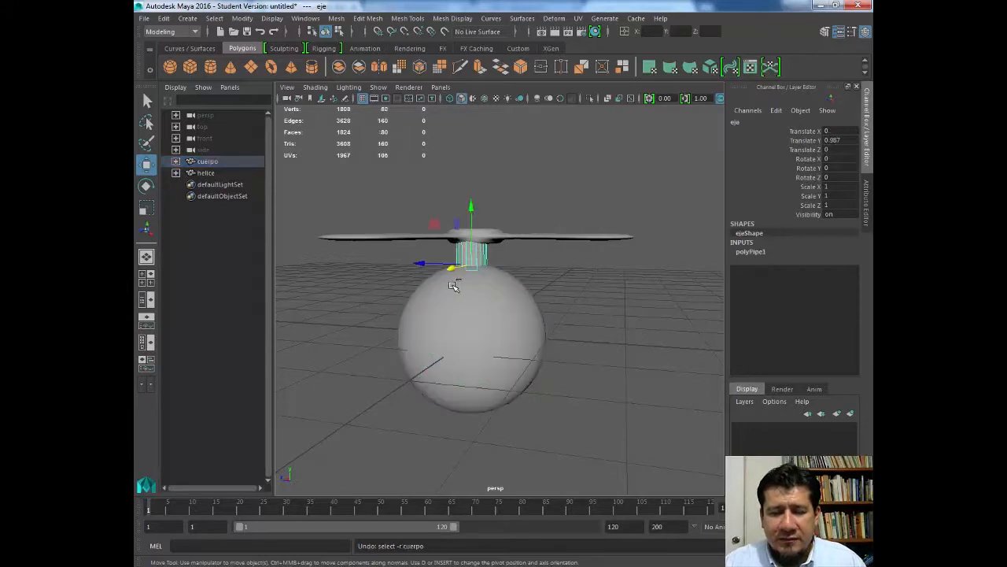
Step: Select the cuerpo sphere and its child eje shaft in turn to compare what each selection includes
left_click_drag(551, 299, 517, 331, "alt")
left_click_drag(600, 294, 637, 275, "alt")
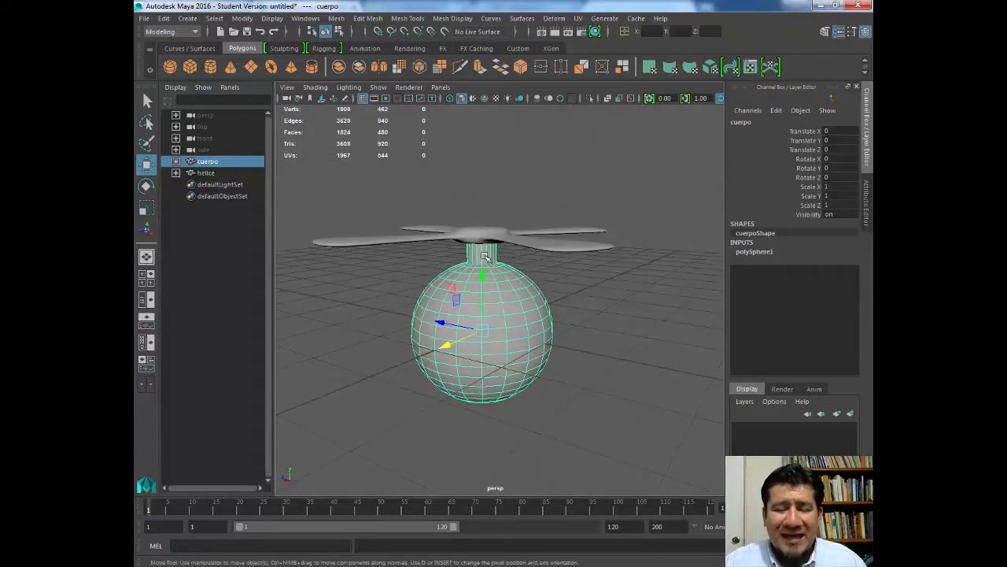
left_click(533, 270)
left_click(479, 233)
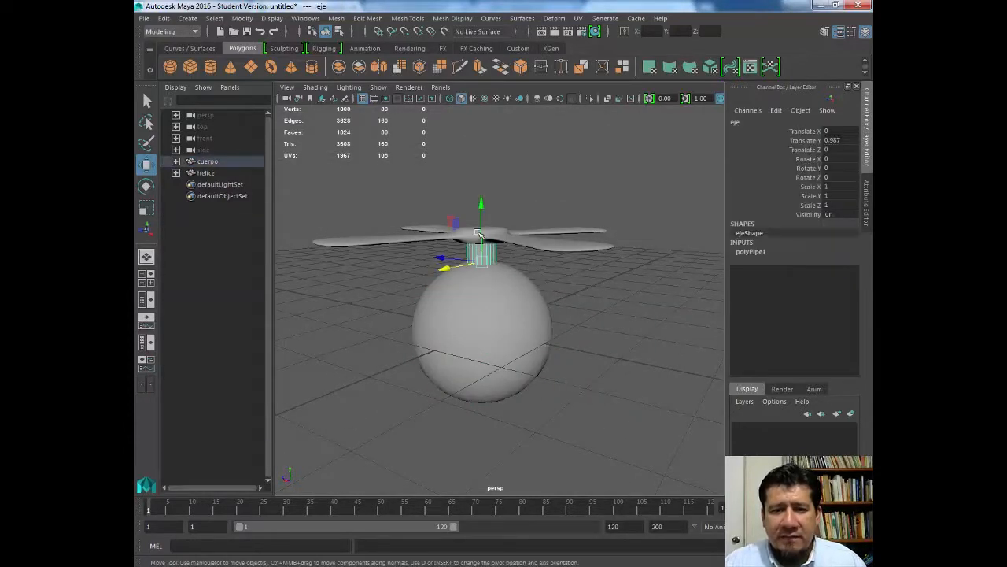
left_click_drag(560, 275, 428, 267, "alt")
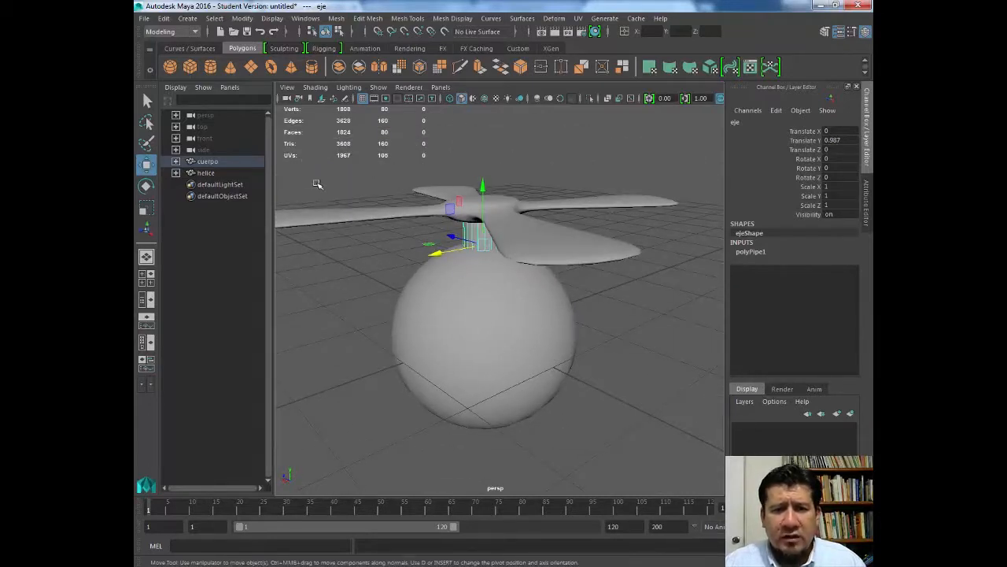
Step: Test moving the cuerpo sphere with its child shaft, undo the move, and examine the model from several angles
left_click_drag(440, 351, 300, 370)
key("ctrl+z")
mouse_move(609, 321)
left_mouse_down("alt")
mouse_move(646, 328)
mouse_move(594, 319)
left_mouse_up("alt")
middle_click_drag(561, 290, 538, 300, "alt")
scroll(543, 274, "down", 5)
scroll(533, 297, "up", 5)
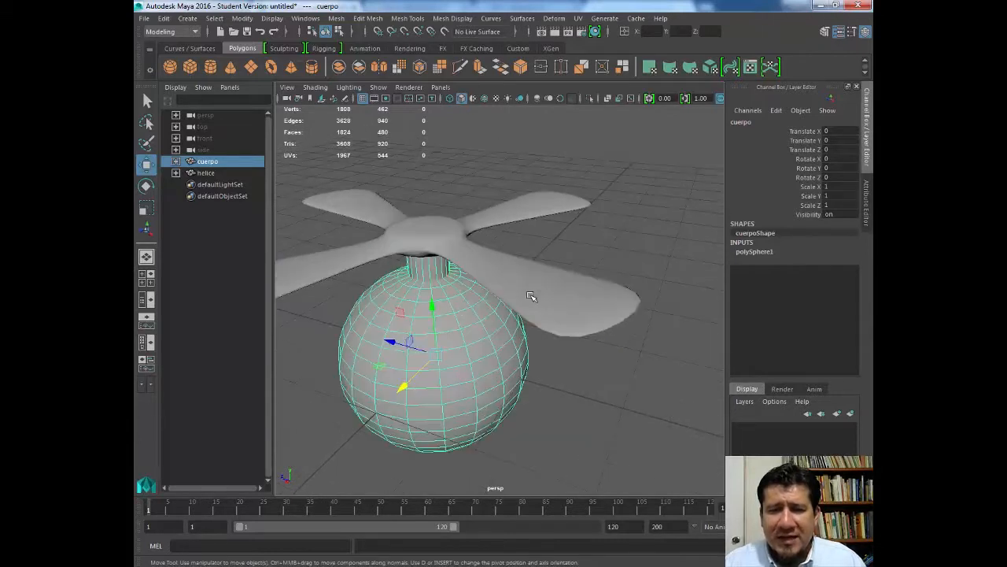
scroll(528, 294, "down", 5)
scroll(517, 292, "up", 5)
scroll(517, 292, "down", 3)
left_click_drag(516, 292, 577, 273, "alt")
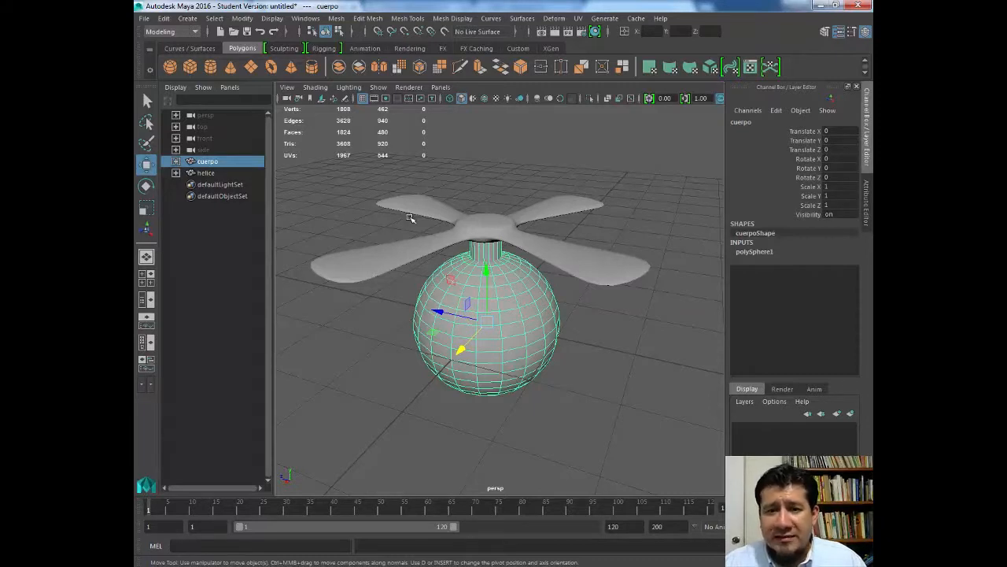
mouse_move(207, 508)
left_mouse_down()
mouse_move(170, 507)
mouse_move(626, 514)
mouse_move(450, 499)
mouse_move(144, 508)
mouse_move(582, 510)
mouse_move(135, 507)
left_mouse_up()
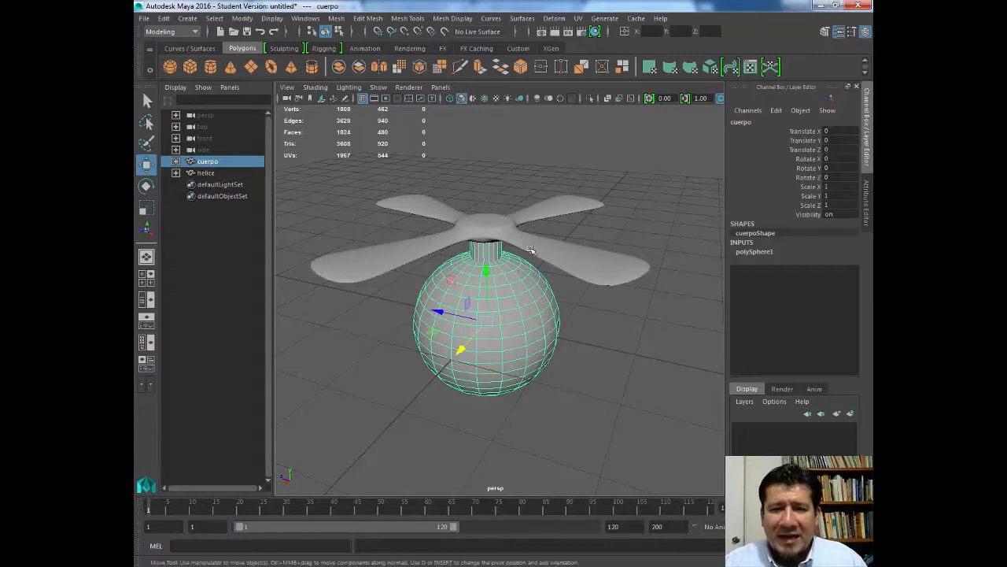
left_click(410, 254)
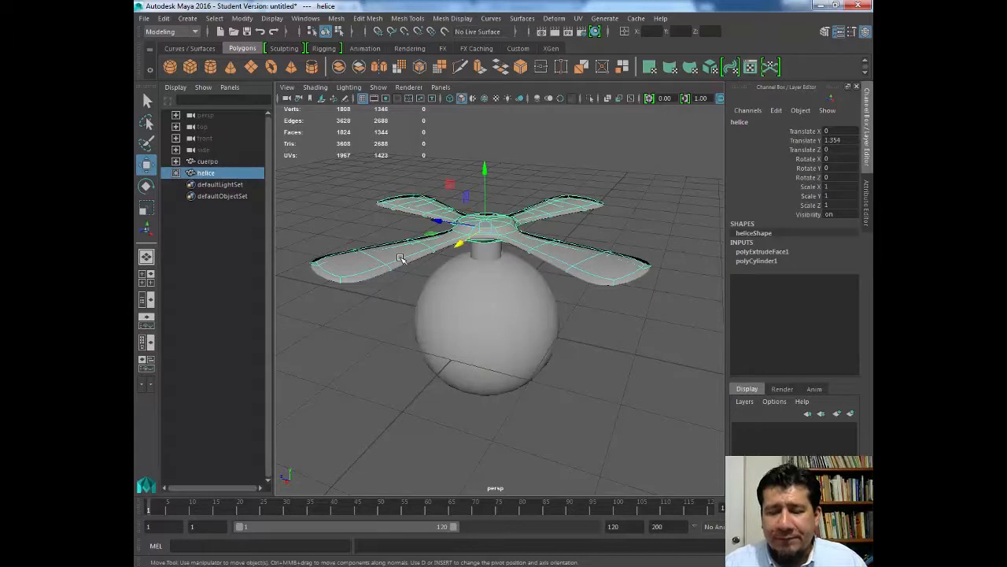
mouse_move(173, 510)
left_mouse_down()
mouse_move(703, 510)
mouse_move(146, 510)
mouse_move(694, 510)
mouse_move(201, 513)
mouse_move(415, 510)
mouse_move(322, 493)
mouse_move(579, 512)
mouse_move(136, 498)
left_mouse_up()
left_click(554, 402)
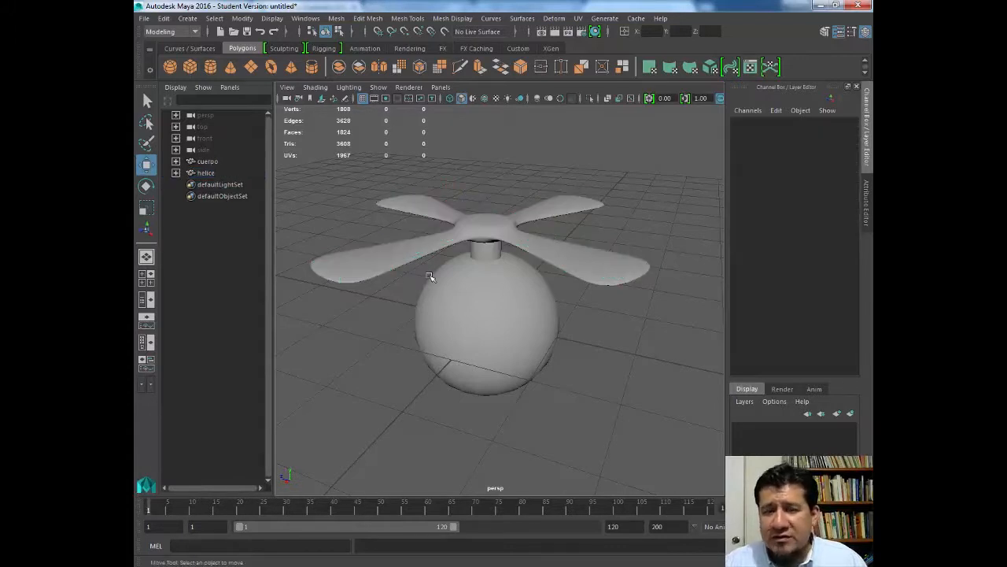
Step: Rotate the helice propeller about 5.2 degrees around Y using its Rotate Y channel, and deselect it
left_click(498, 226)
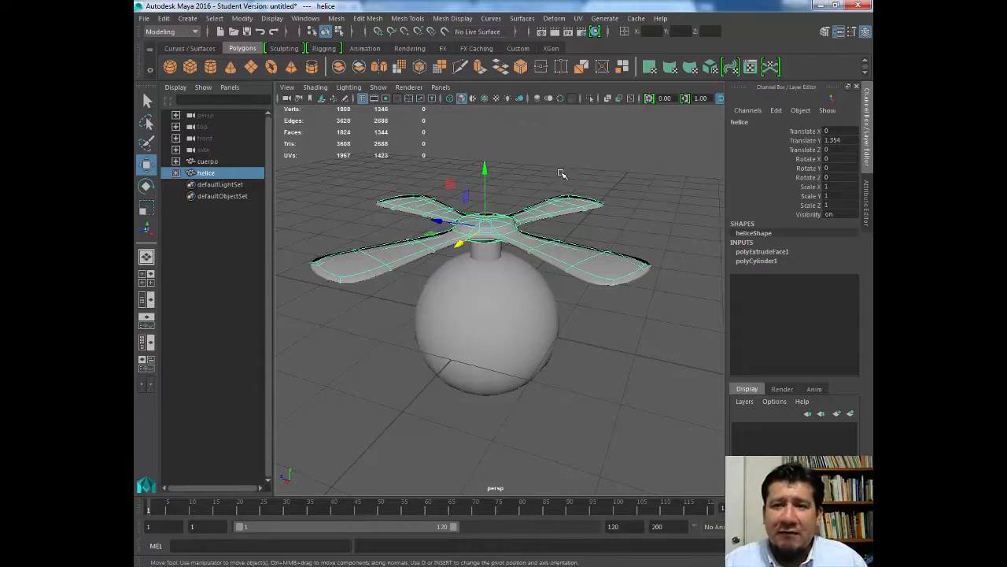
left_click(806, 168)
key("e")
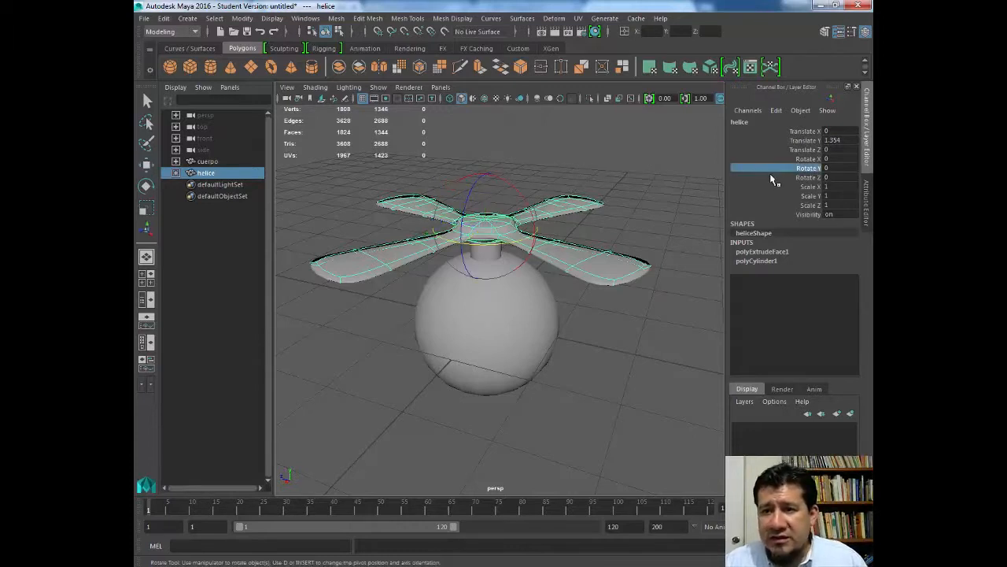
middle_click_drag(560, 169, 689, 150)
key("w")
left_click(600, 216)
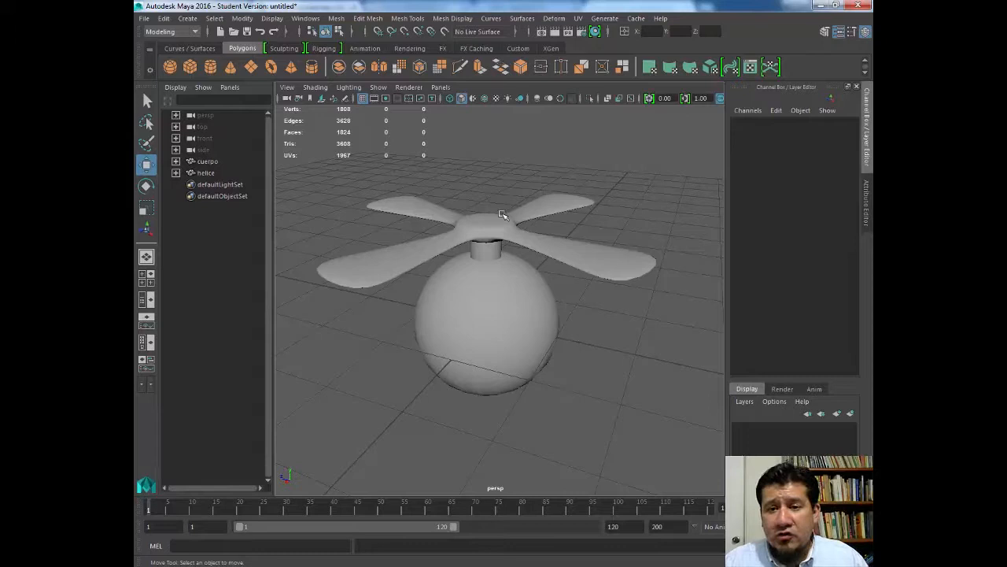
Step: Switch the Move tool's axis orientation to World and back to Object to compare the axes on the rotated helice
left_click(483, 228)
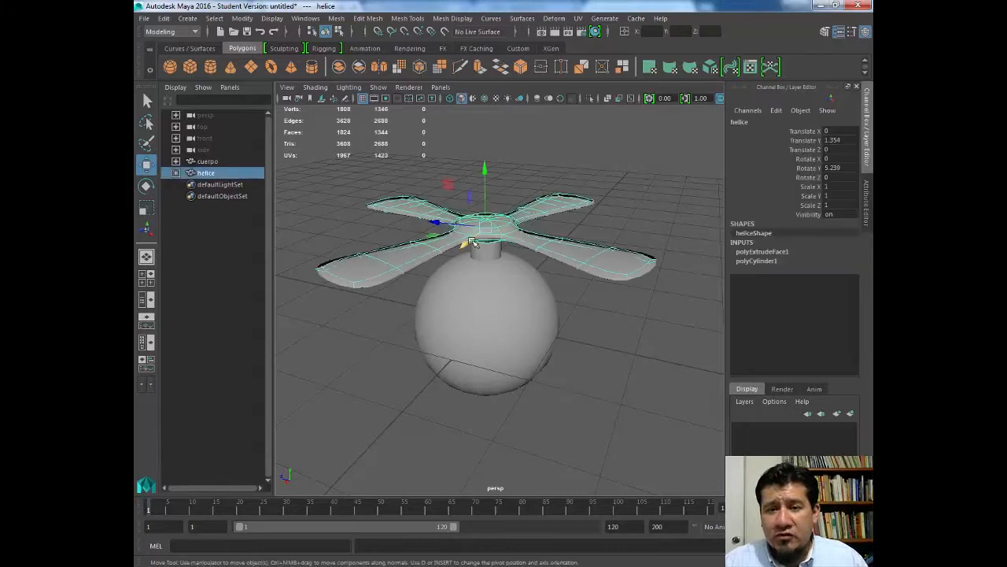
double_click(146, 165)
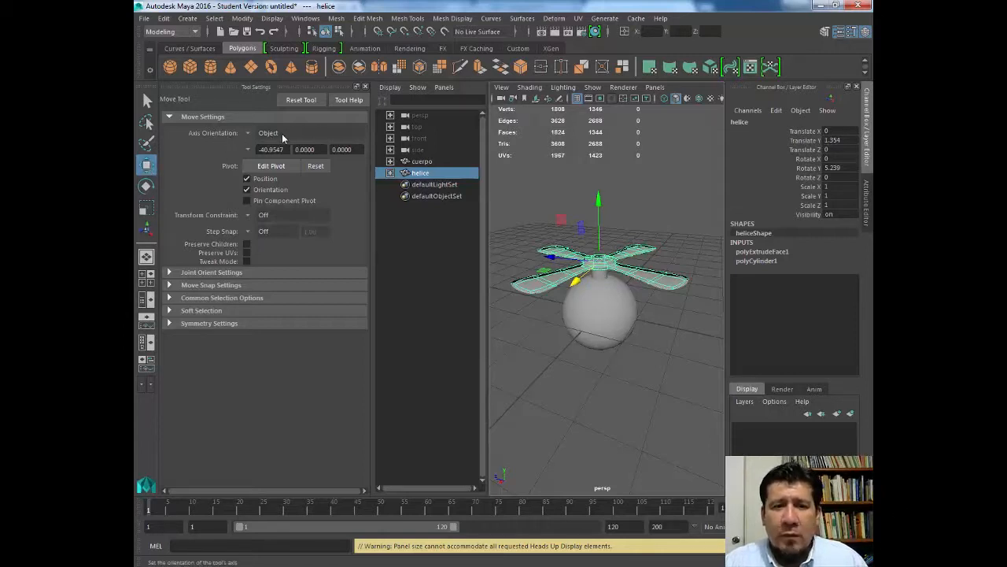
left_click(248, 134)
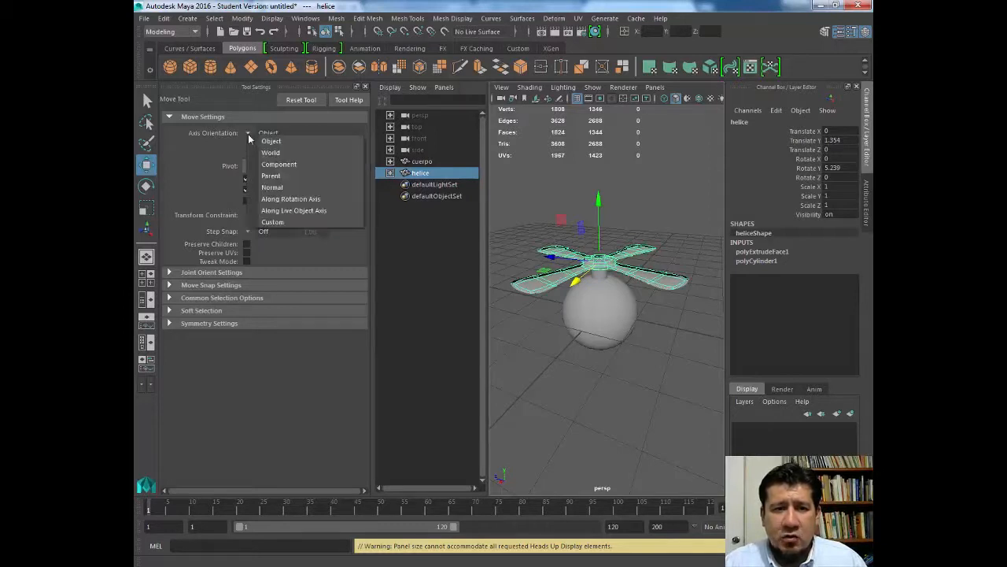
left_click(270, 153)
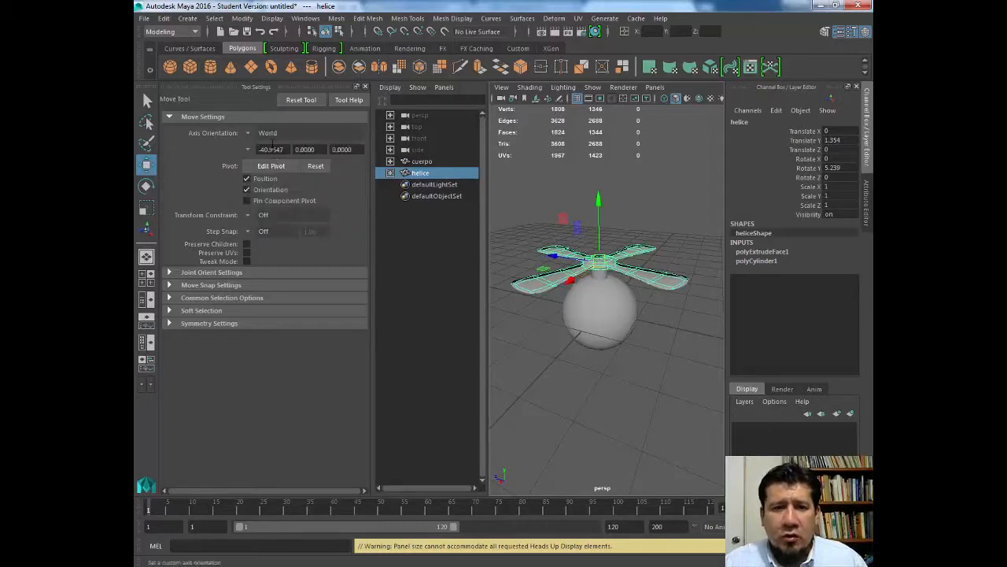
left_click(251, 139)
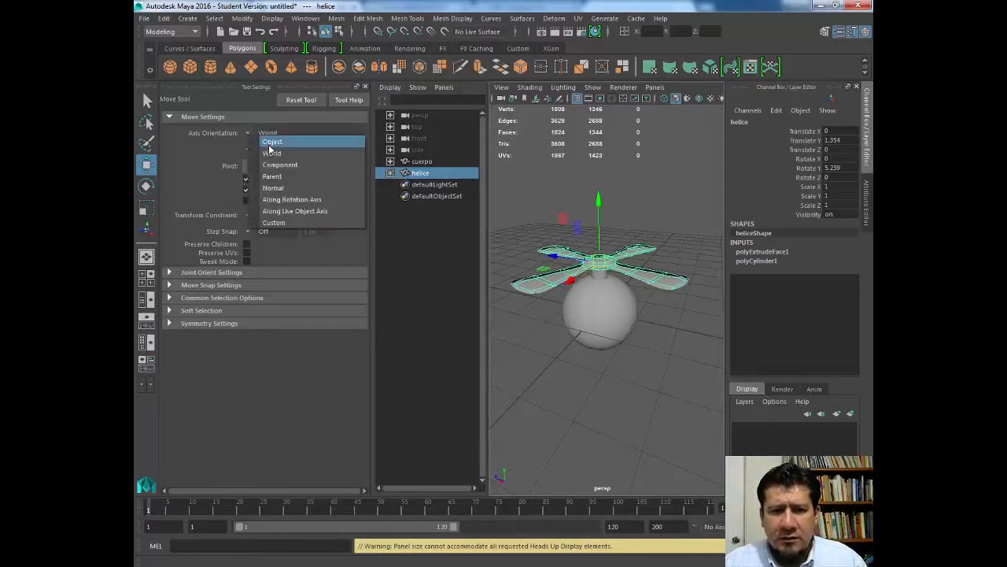
left_click(270, 142)
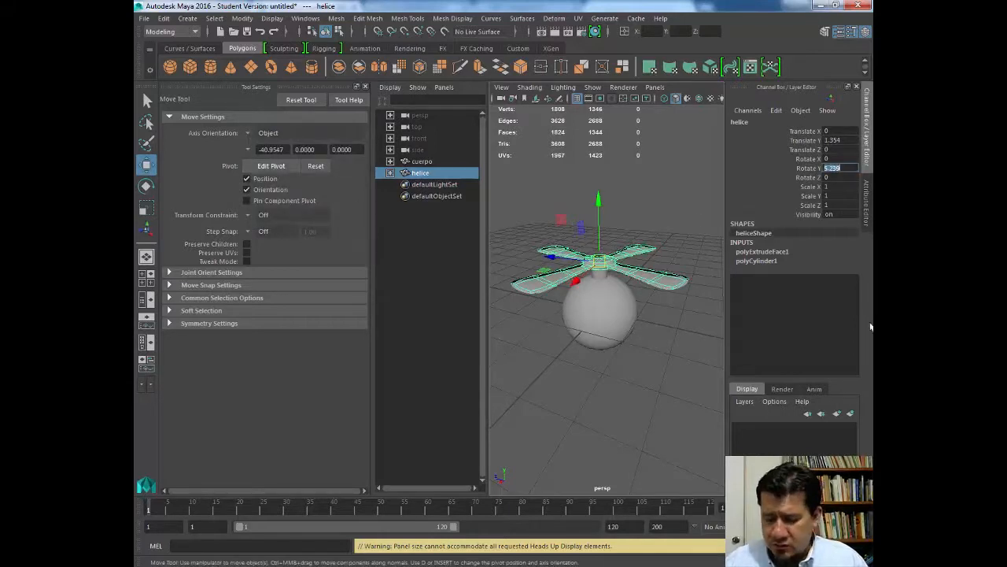
Step: Reset helice's Rotate Y to 0, compare World and Object axis orientation again, and close the Move tool settings
key("Return")
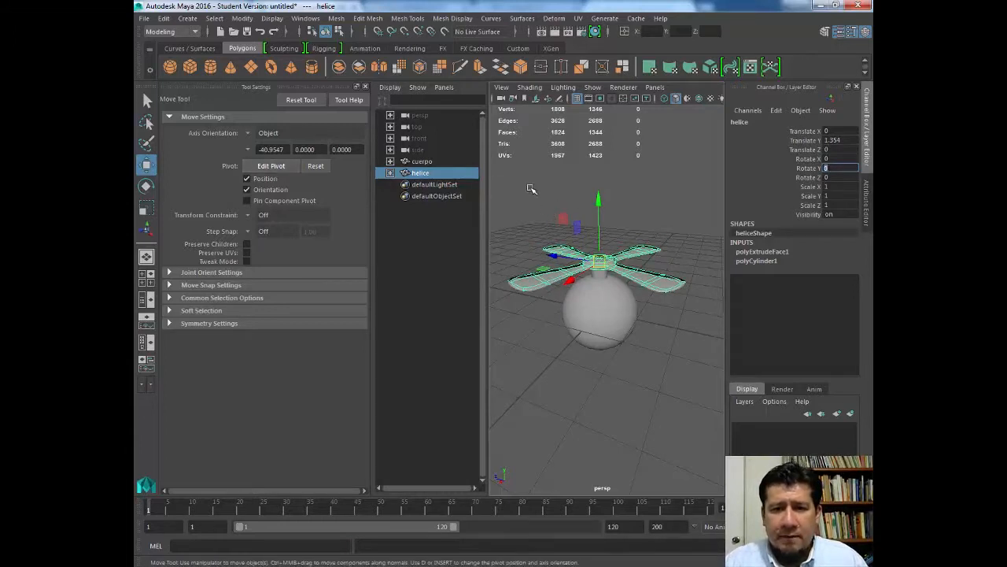
left_click(249, 134)
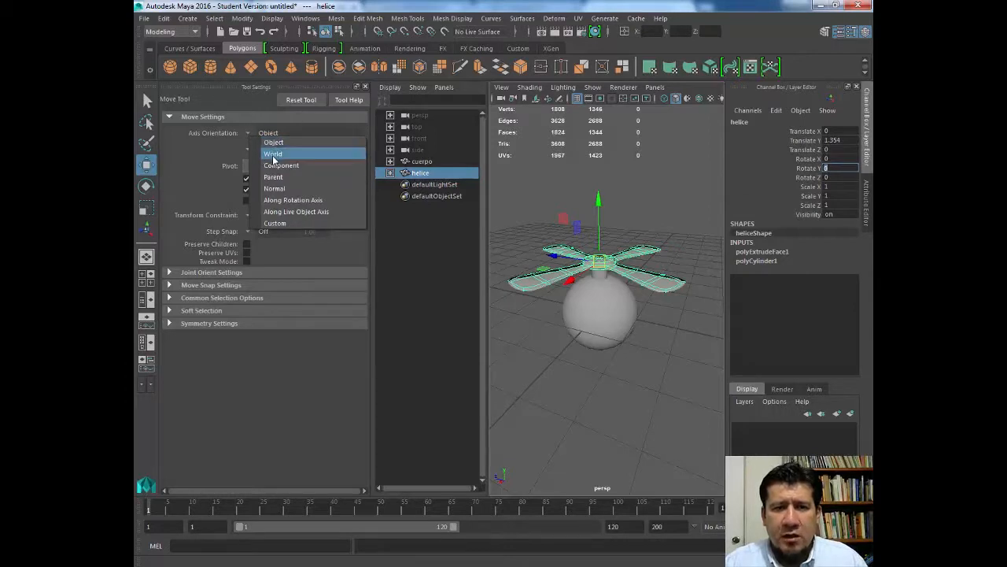
left_click(273, 155)
left_click(249, 133)
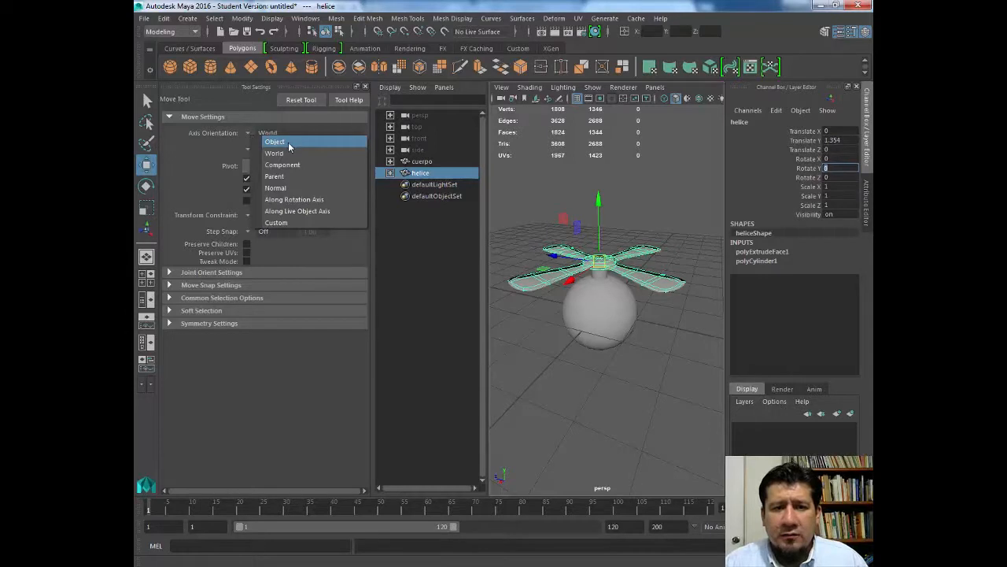
left_click(288, 142)
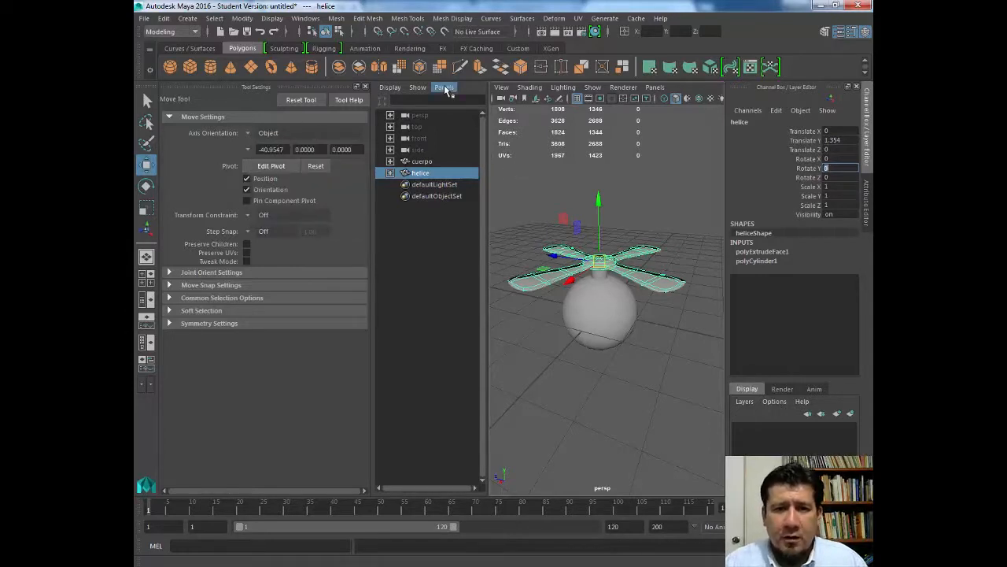
left_click(366, 86)
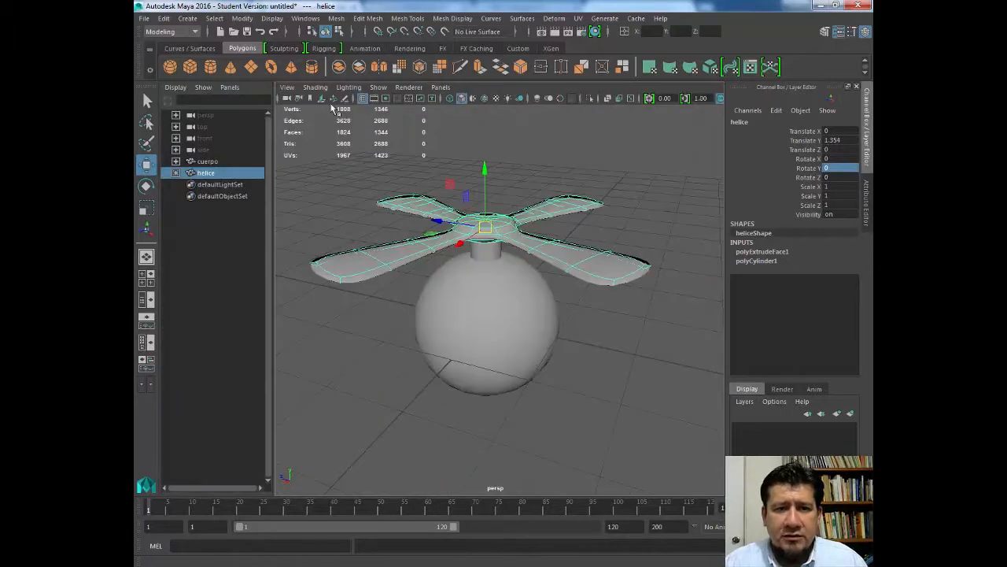
Step: Open the Expression Editor for helice's Rotate Y channel, and close it without creating an expression
left_click(638, 173)
left_click(472, 223)
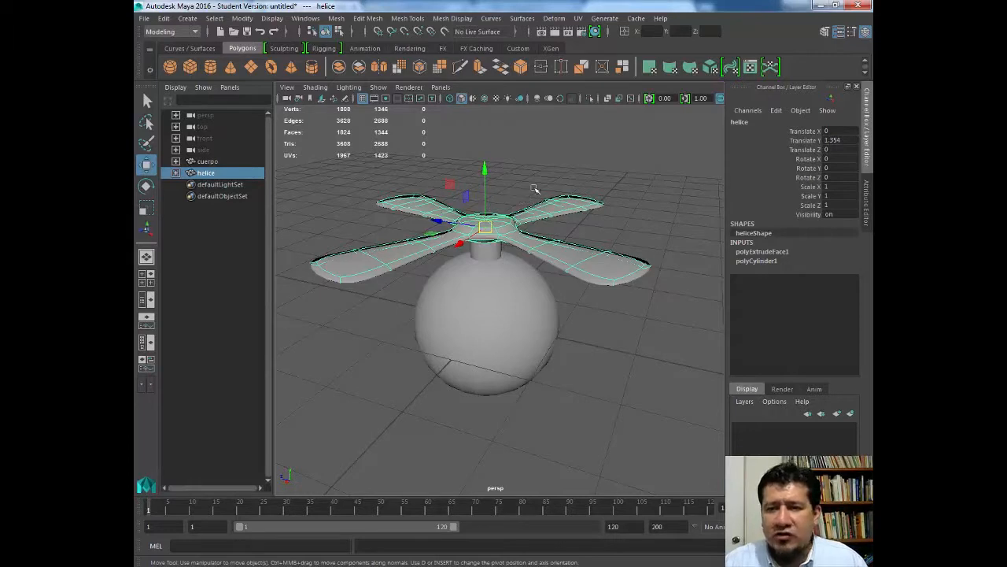
left_click(806, 168)
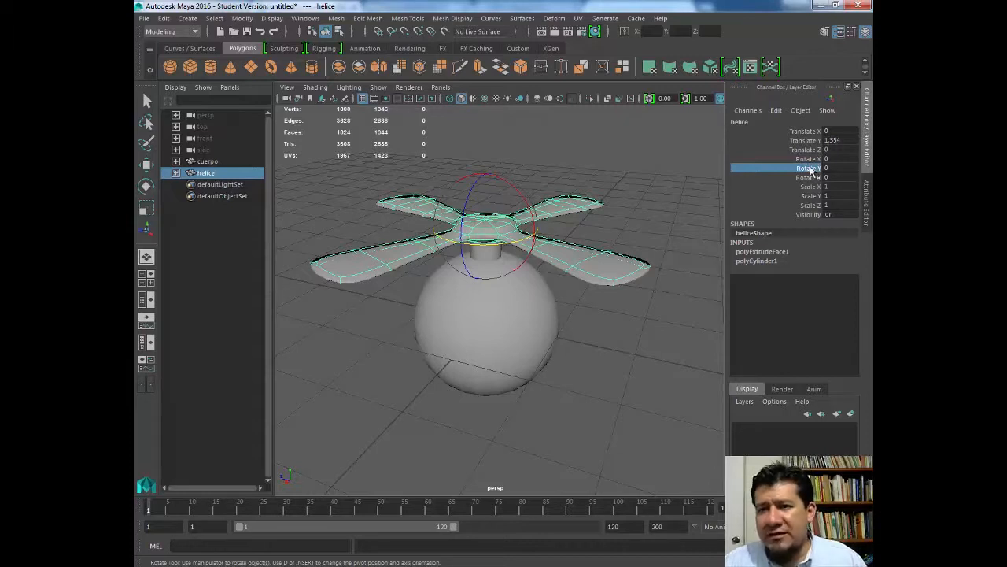
left_click(777, 111)
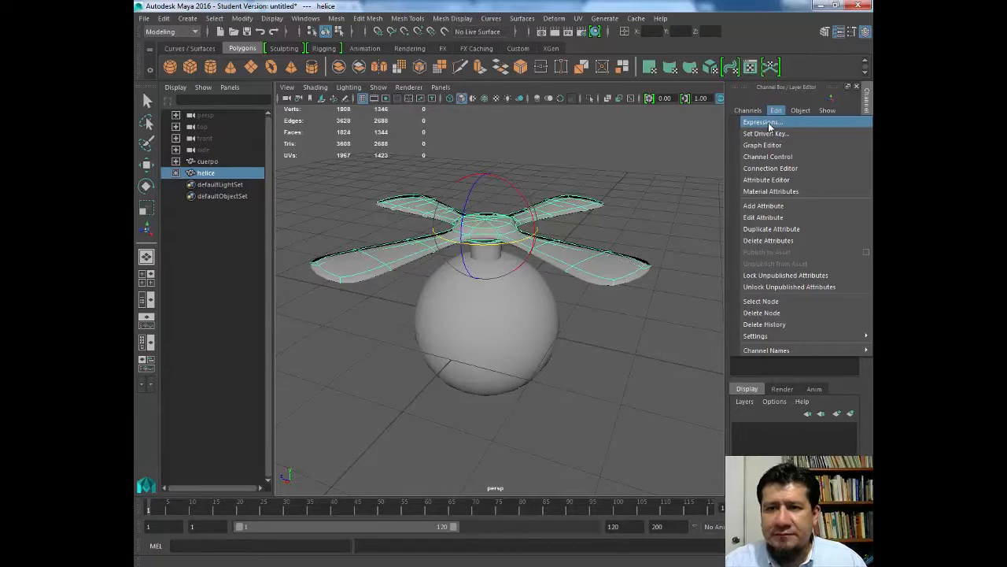
left_click(767, 123)
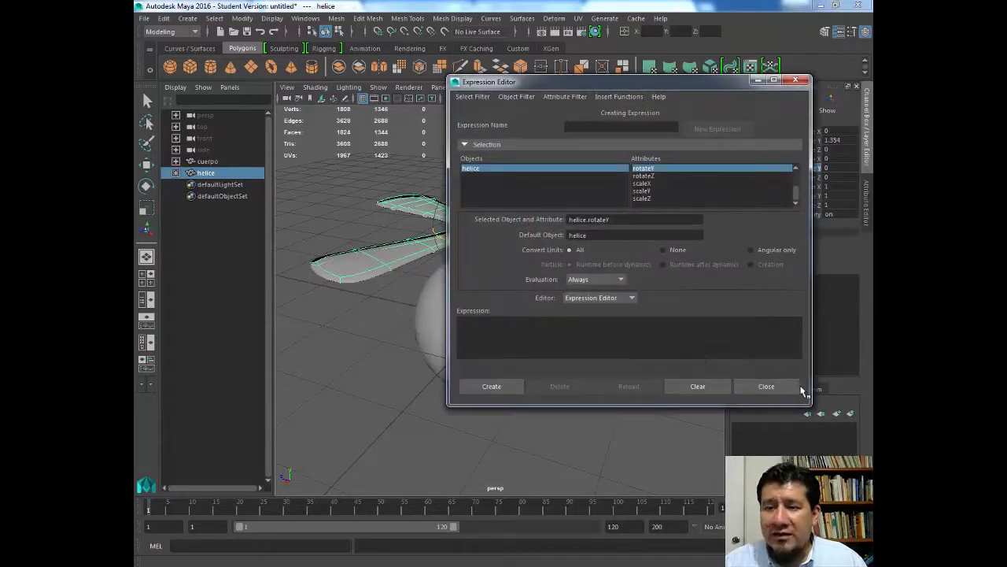
left_click(795, 80)
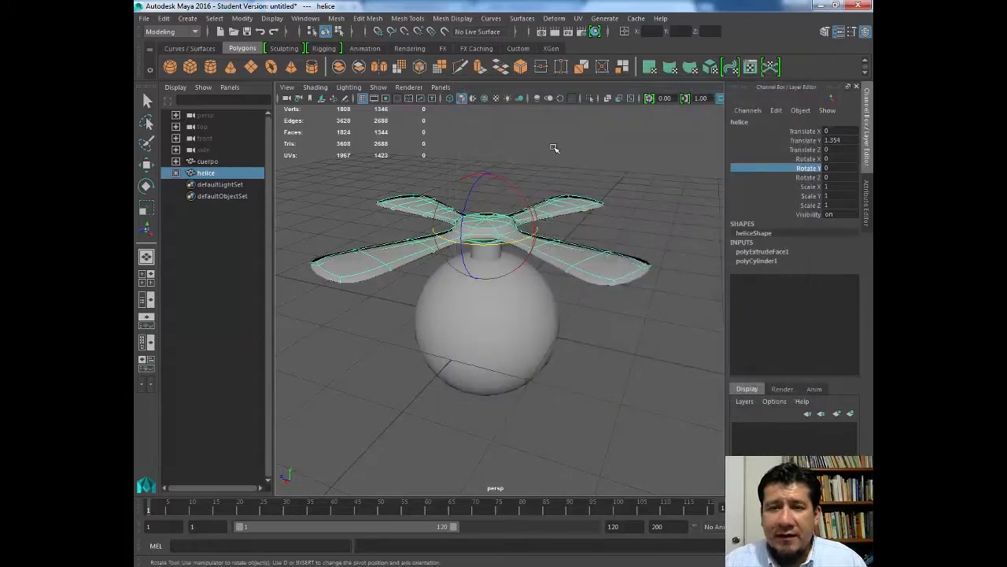
Step: Reselect helice with no channel chosen and check whether the Expressions command is available
key("w")
left_click(617, 168)
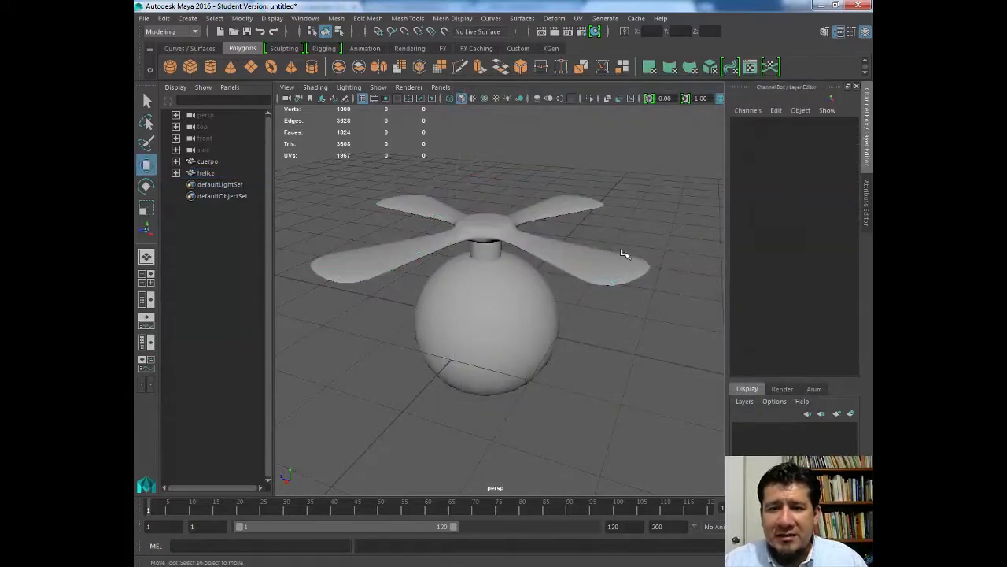
left_click(500, 229)
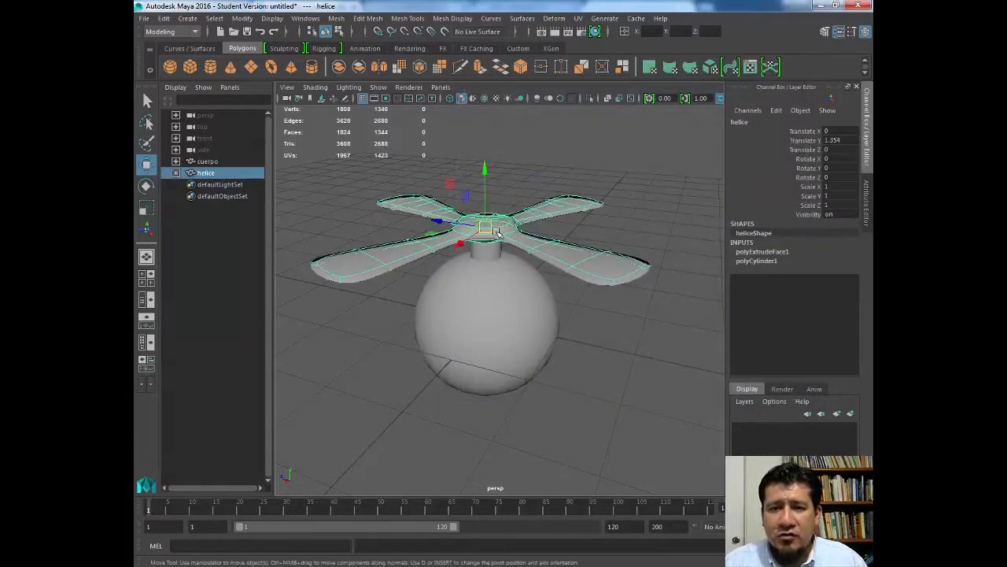
left_click(776, 111)
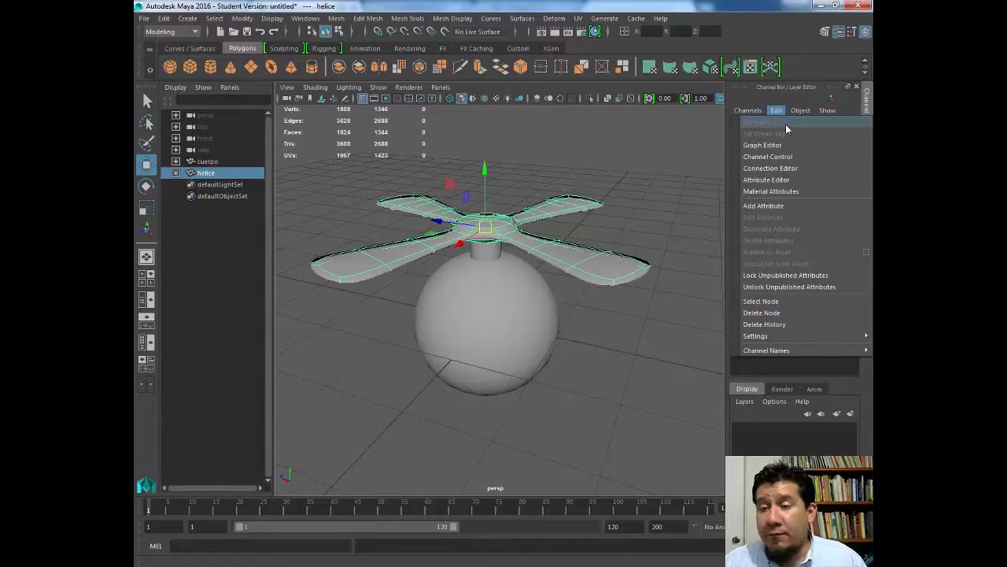
Step: Reselect helice, pick individual translate, rotate and scale channels, and check whether the Expressions command is available for them
left_click(699, 146)
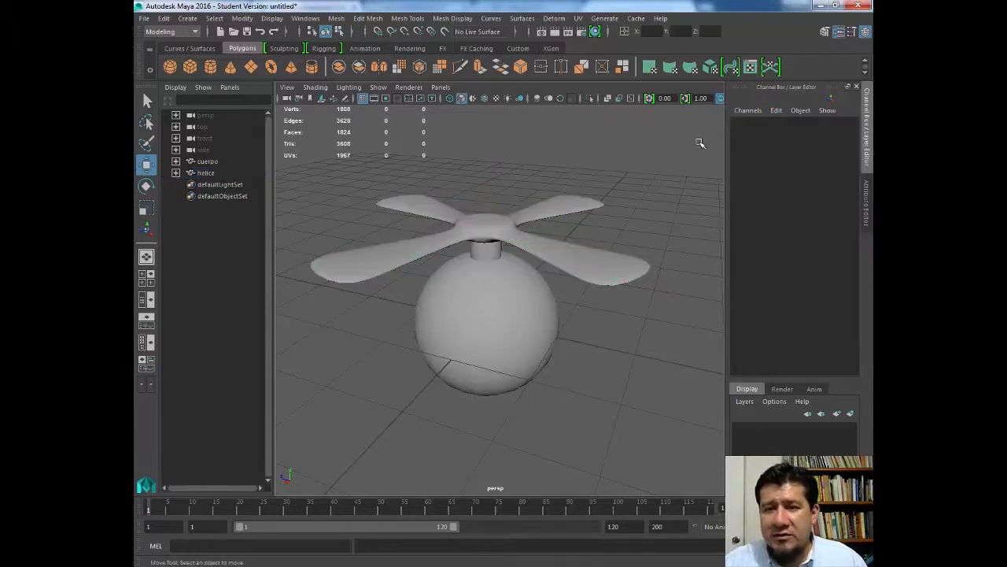
left_click(502, 228)
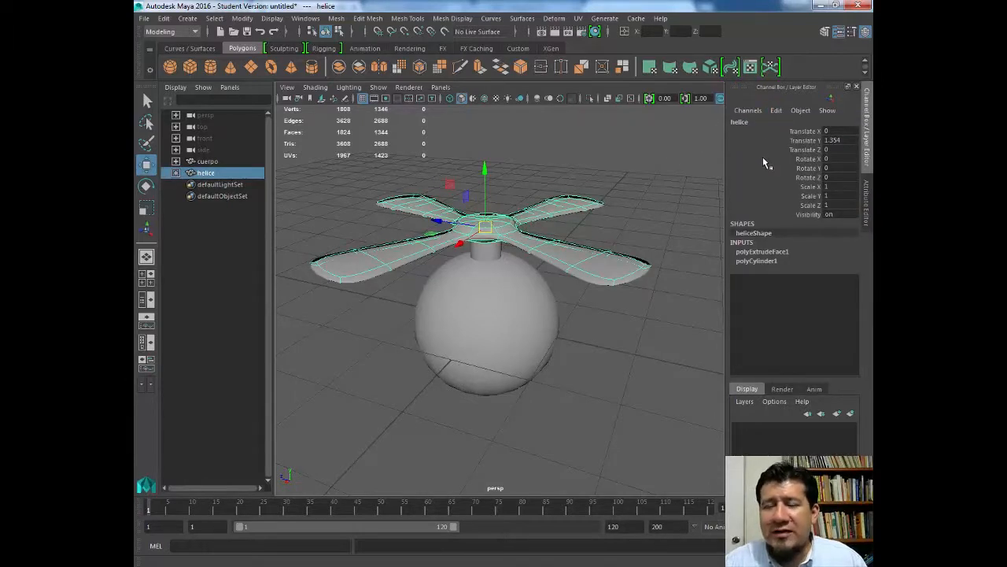
left_click(808, 168)
left_click(806, 131)
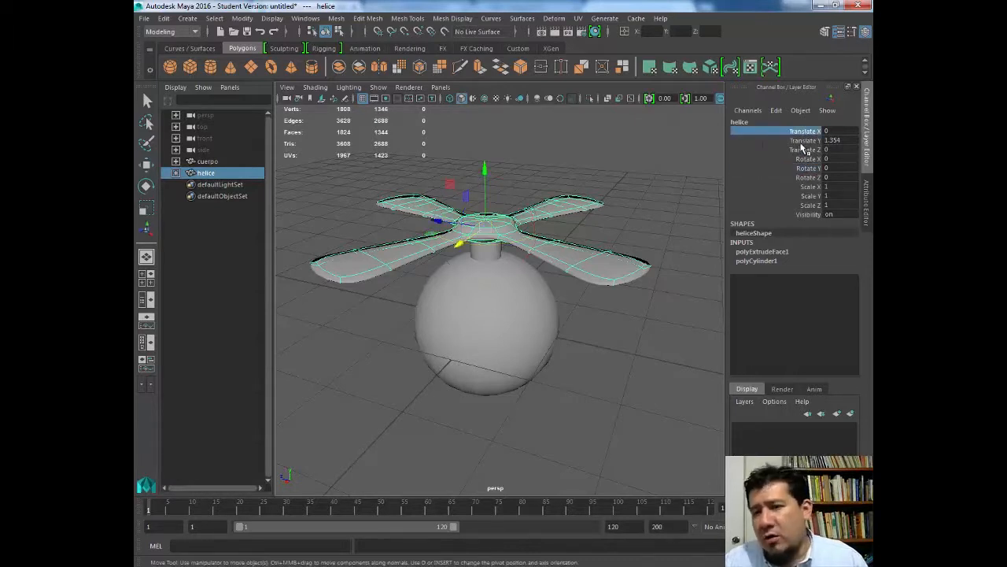
left_click(803, 140)
left_click(804, 150)
left_click(809, 187)
left_click(809, 206)
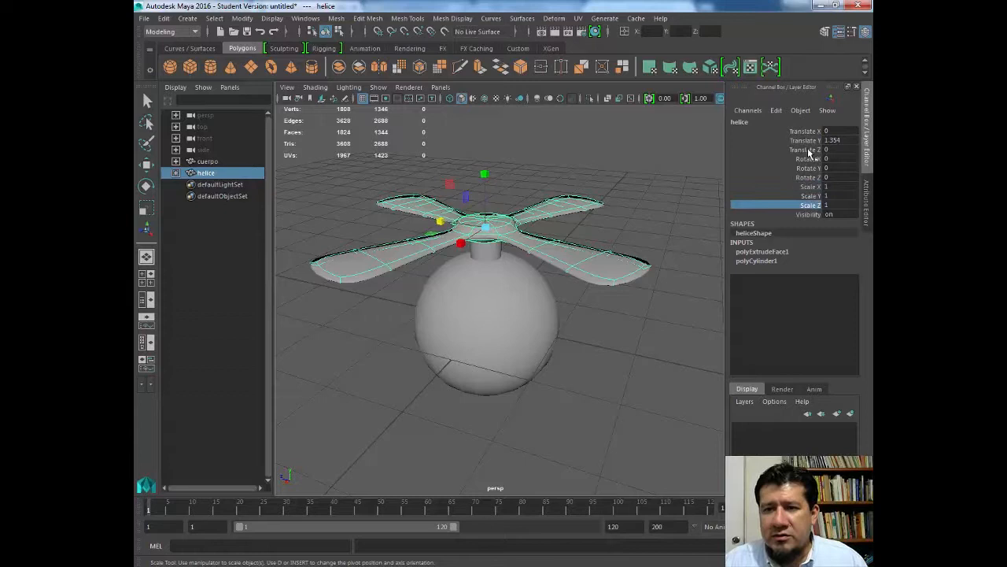
left_click(808, 149)
left_click(806, 133)
left_click(777, 111)
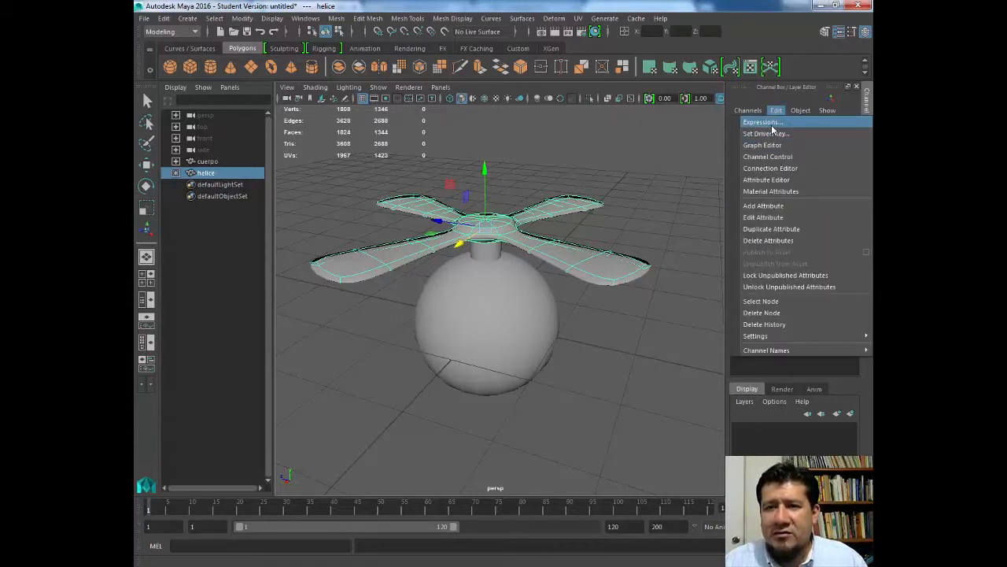
left_click(629, 132)
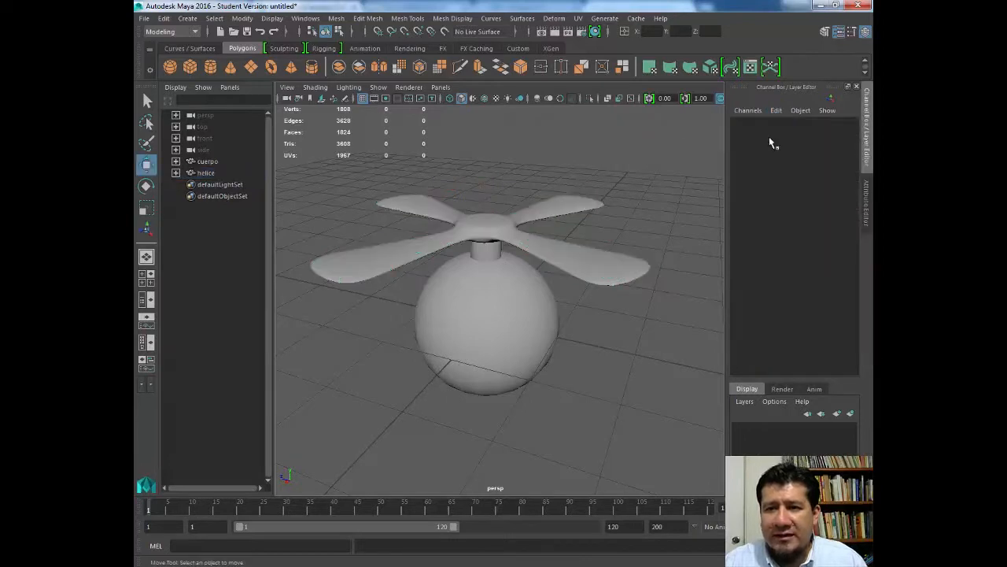
Step: Open the Expression Editor for helice's Rotate Y channel and name the new expression "Rotación hélice"
left_click(512, 225)
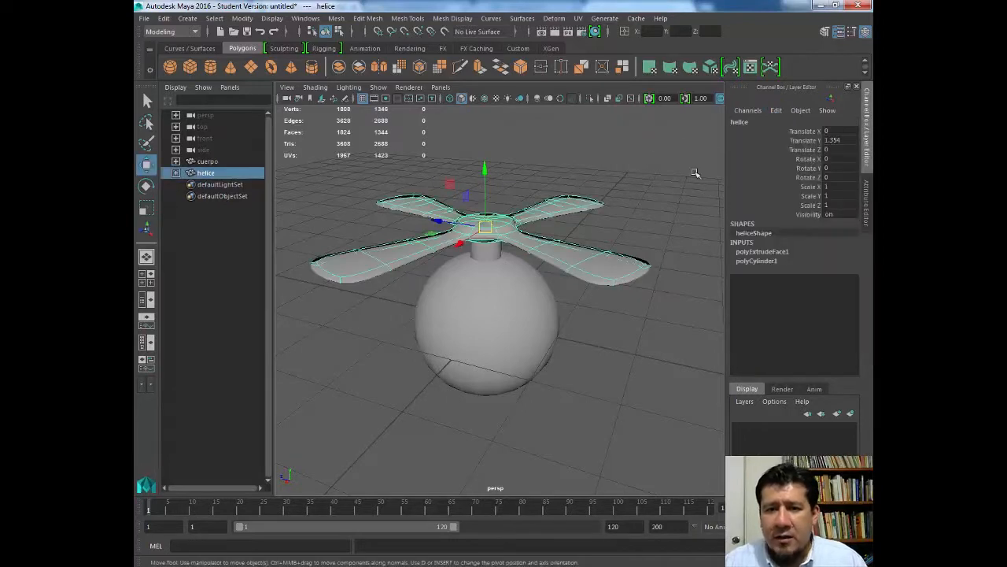
left_click(806, 168)
left_click(776, 110)
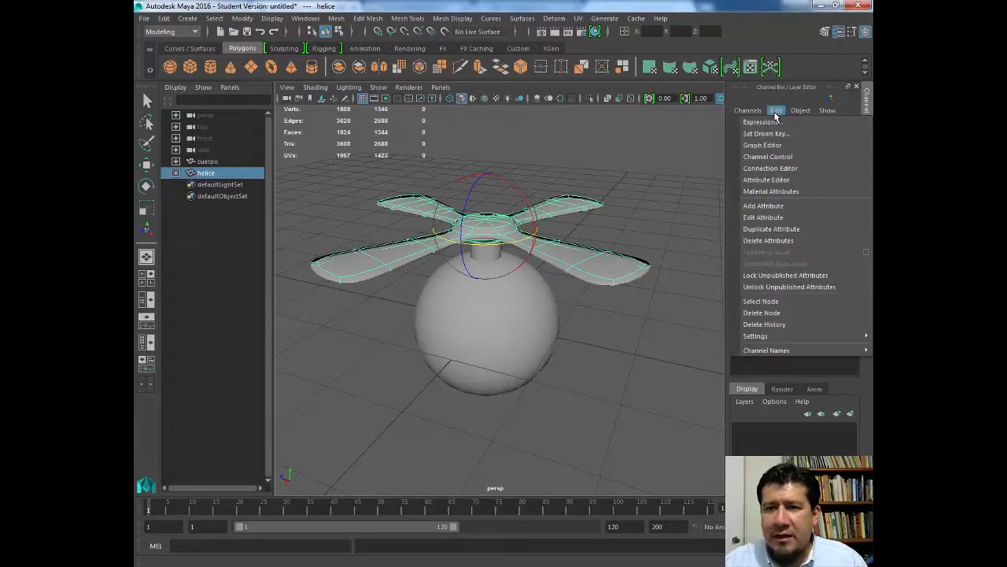
left_click(755, 123)
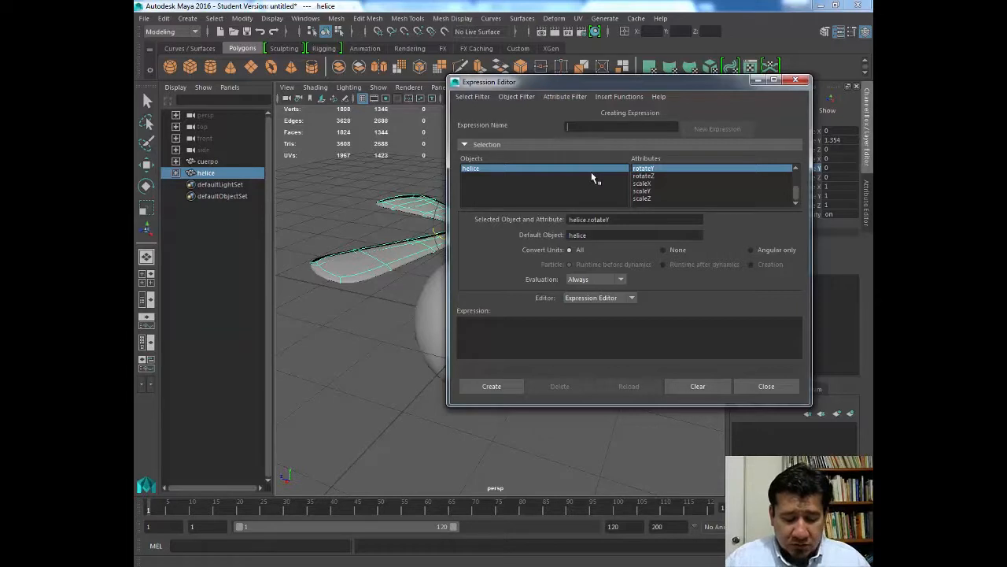
type("Ro")
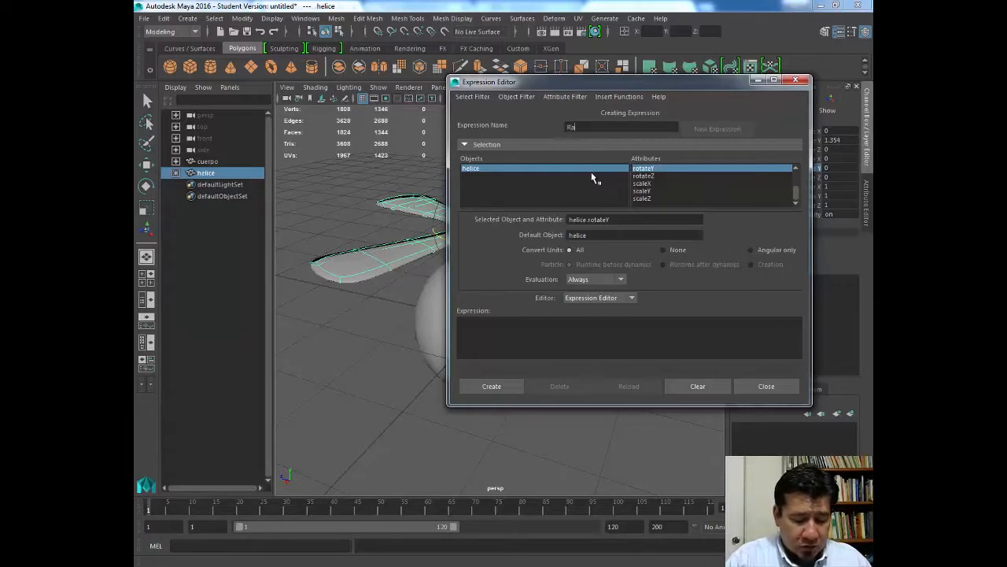
type("ta")
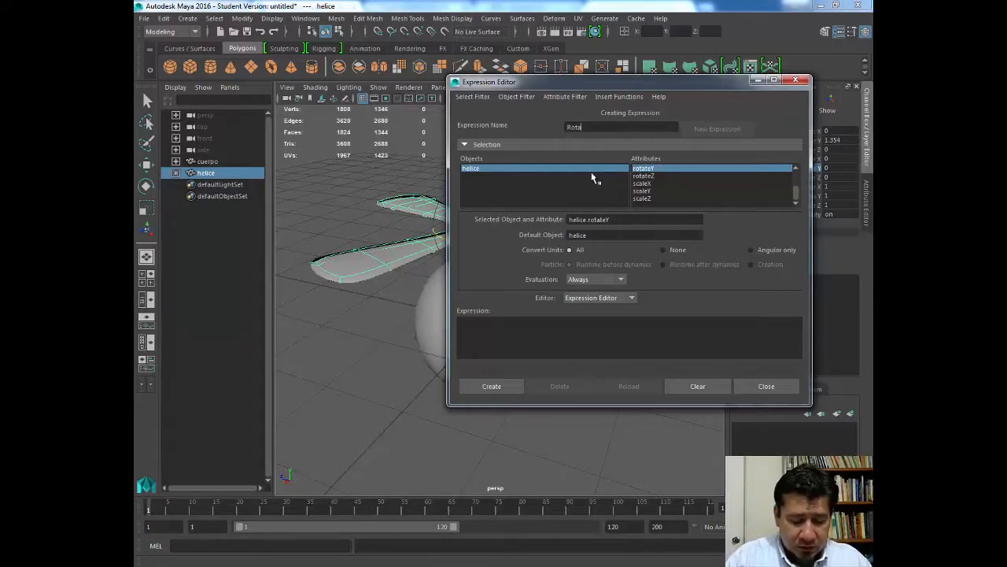
type("ción helice")
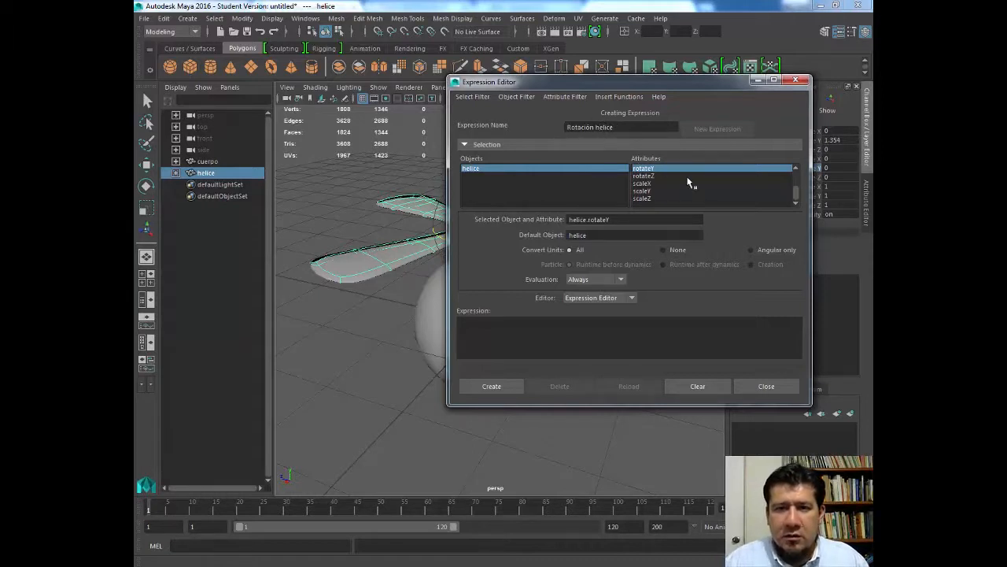
key("BackSpace")
type("é")
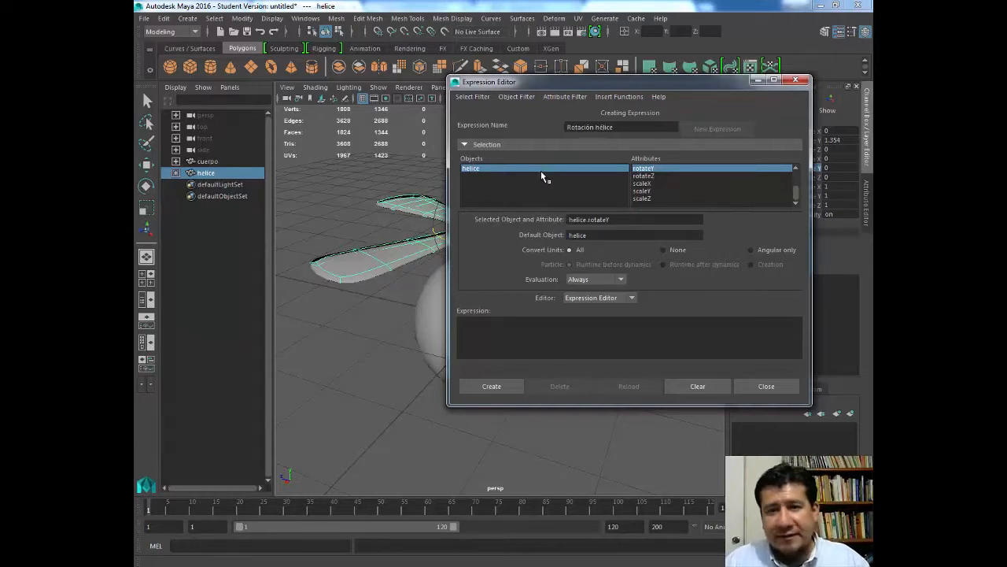
Step: Copy the selected object and attribute name, helice.rotateY, into the expression text
left_click_drag(580, 85, 450, 90)
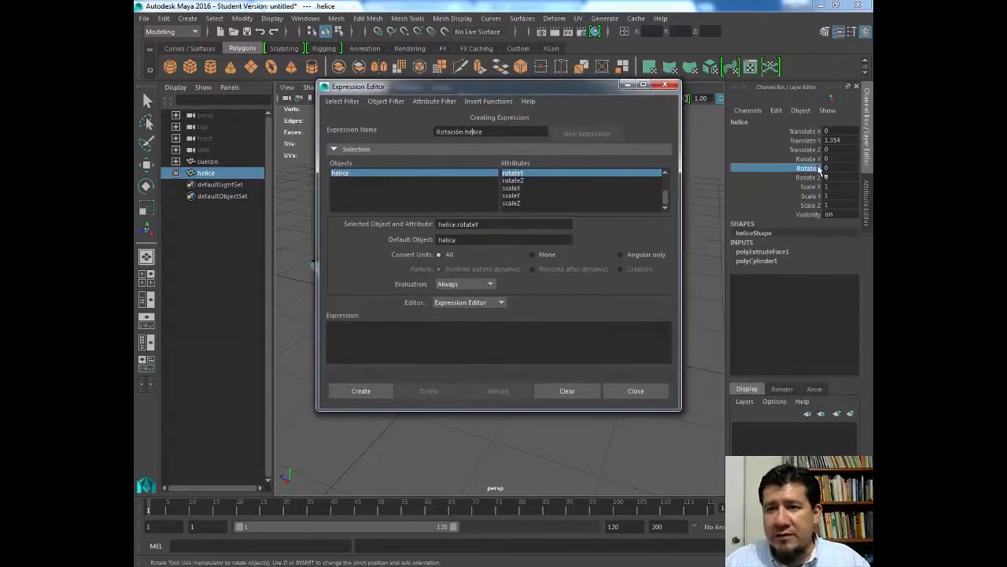
left_click_drag(447, 86, 559, 93)
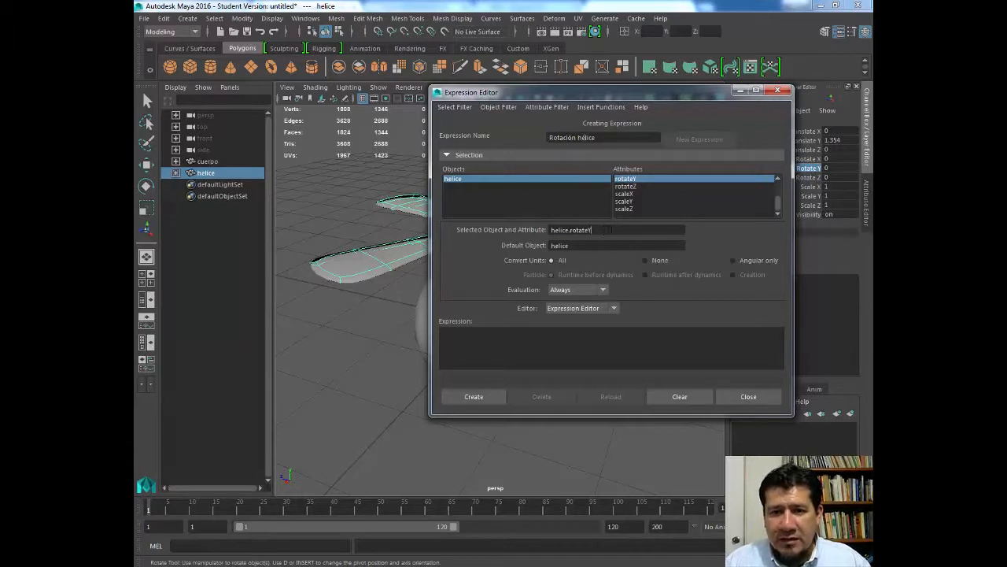
left_click_drag(605, 230, 508, 234)
key("ctrl+c")
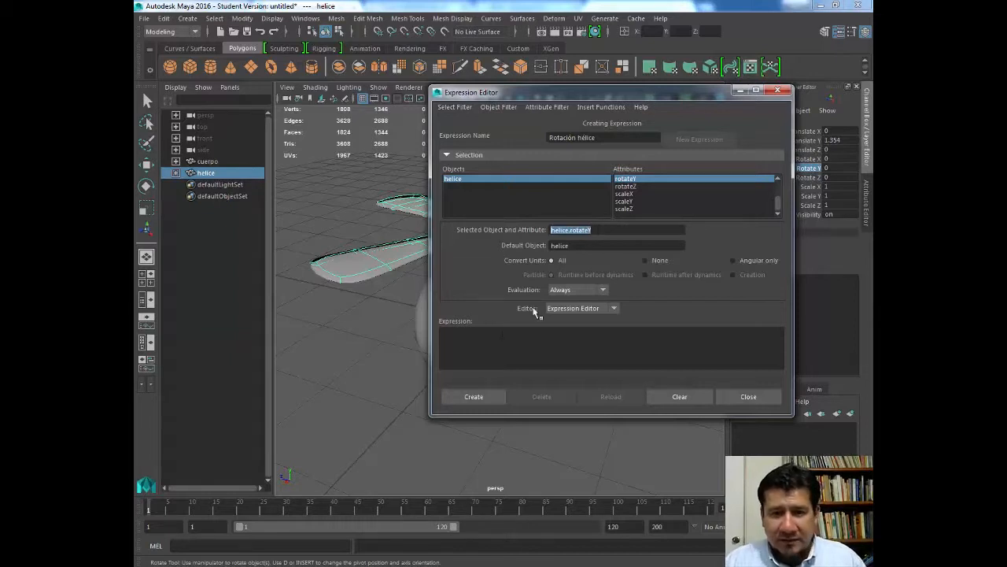
left_click(477, 336)
key("ctrl+v")
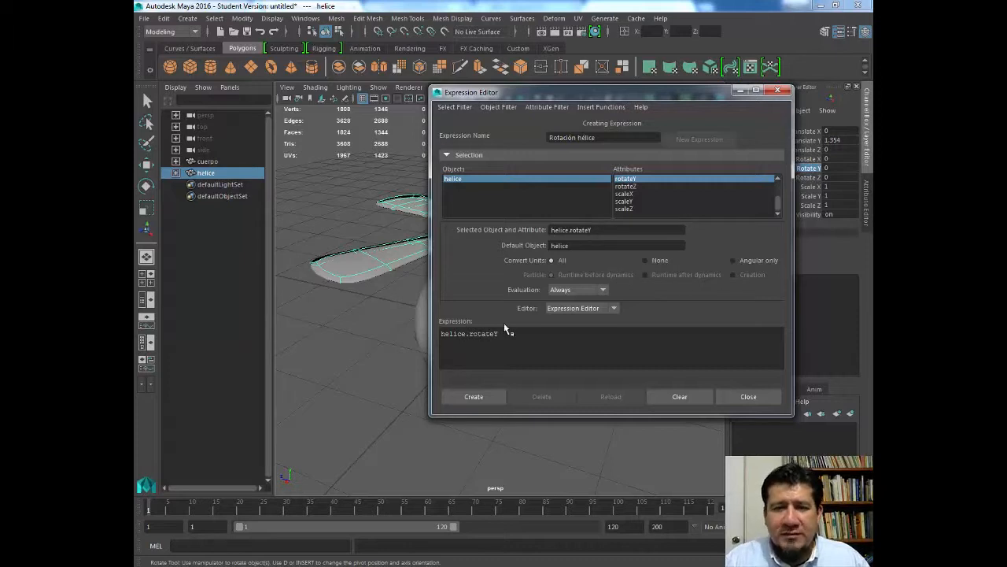
Step: Complete the expression text so it reads "helice.rotateY = time * 10;"
left_click_drag(503, 93, 385, 119)
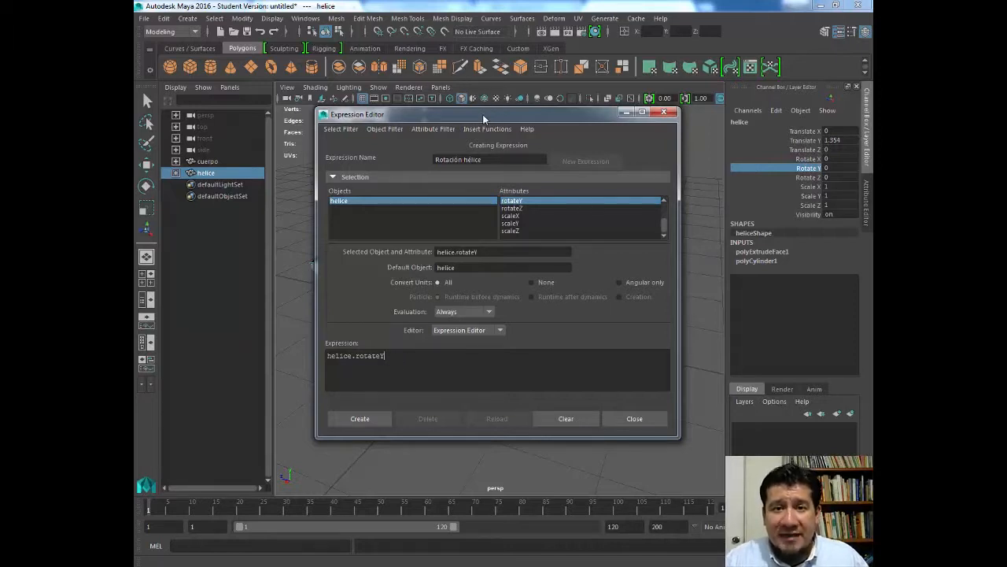
left_click_drag(482, 114, 476, 97)
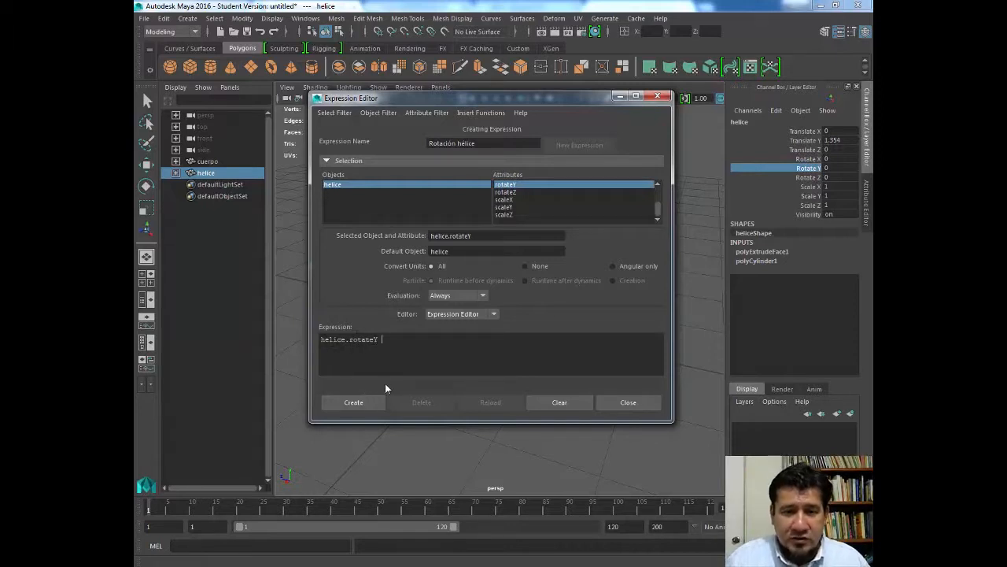
type("=")
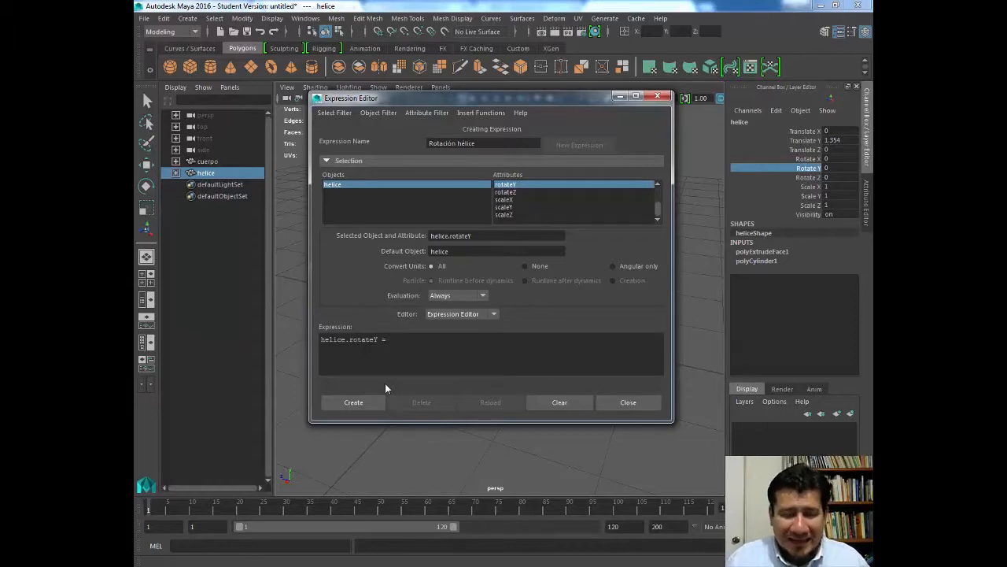
type(" time")
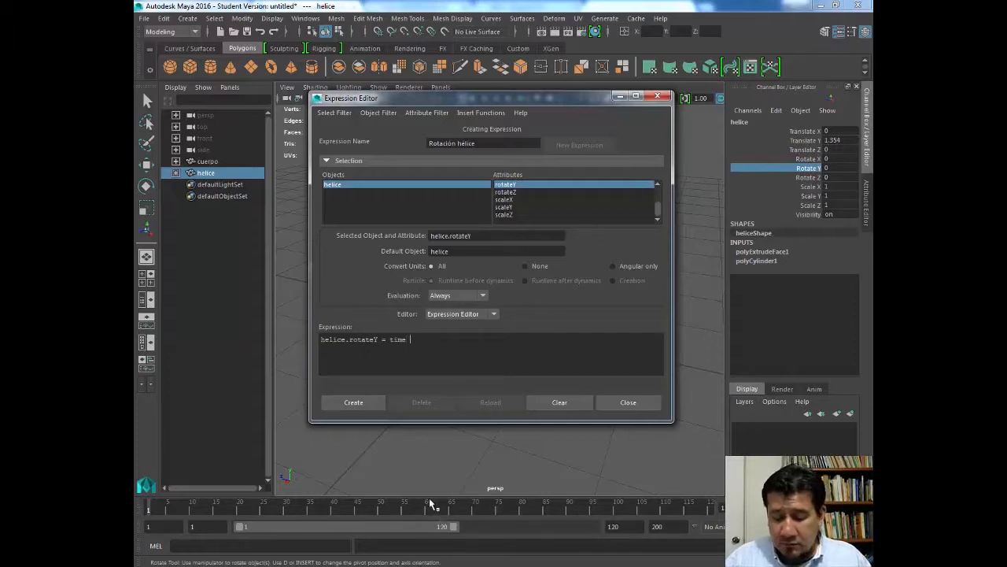
type("*")
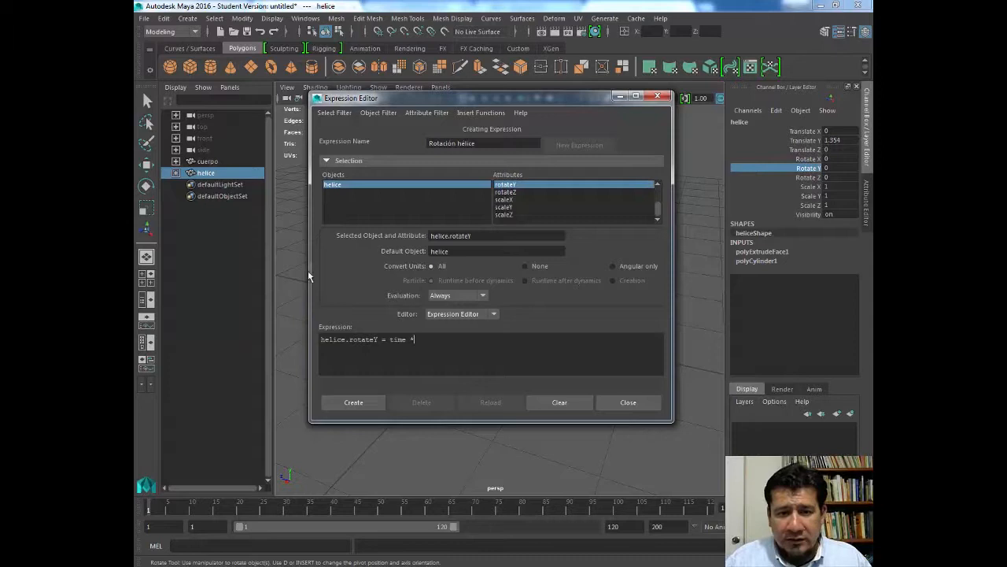
key("BackSpace")
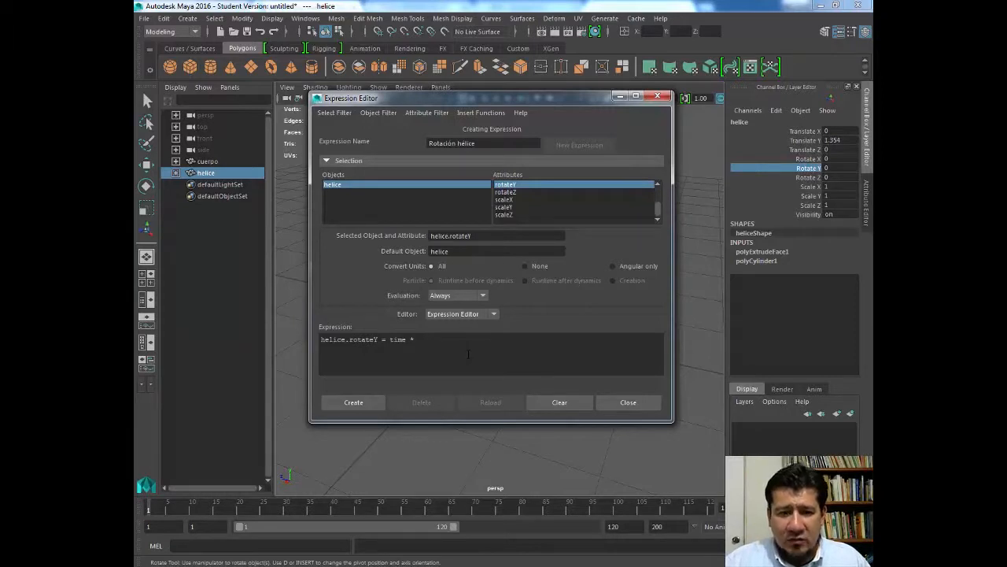
type("1")
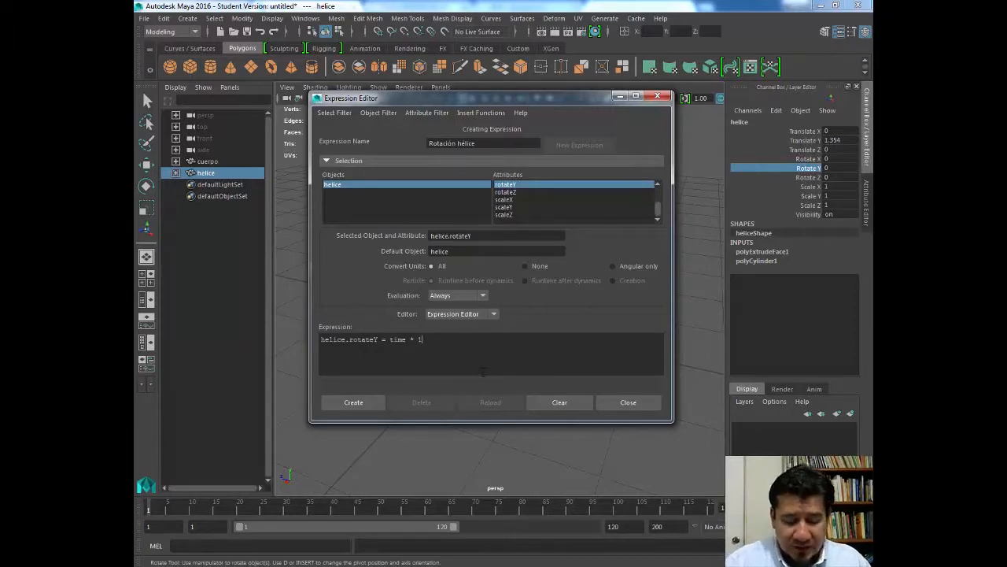
type("0;")
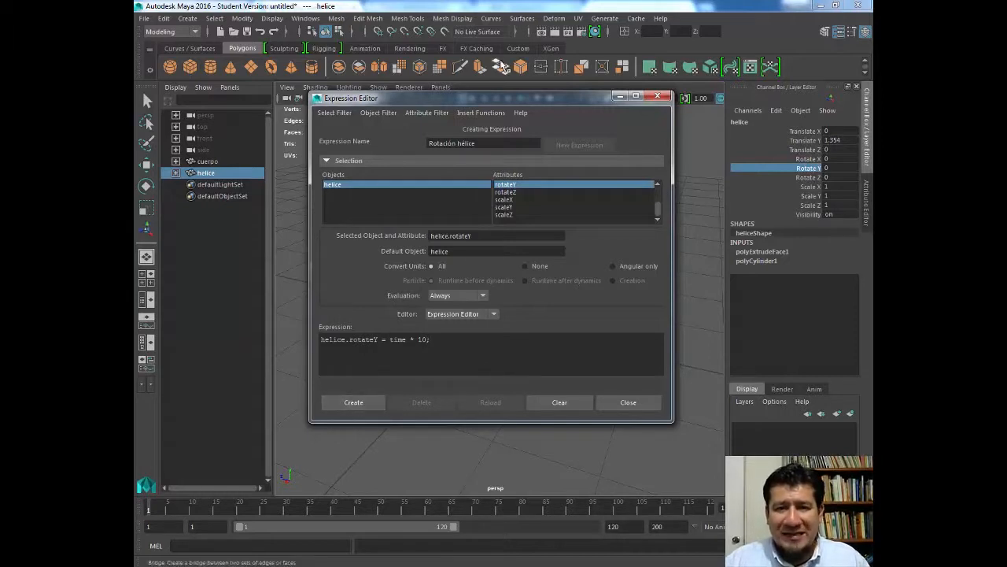
Step: Create the rotation expression and close the Expression Editor
left_click_drag(502, 98, 466, 98)
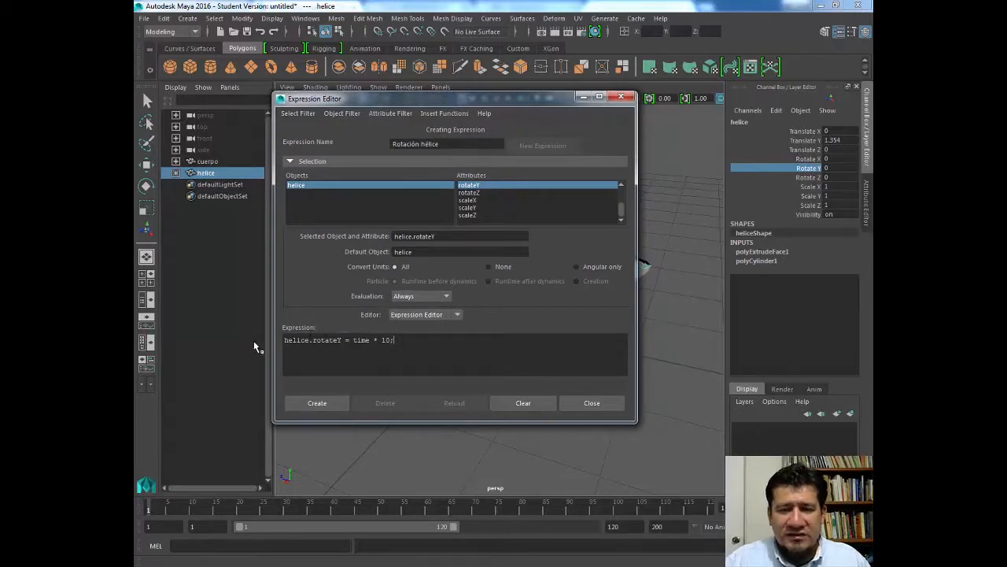
left_click(330, 403)
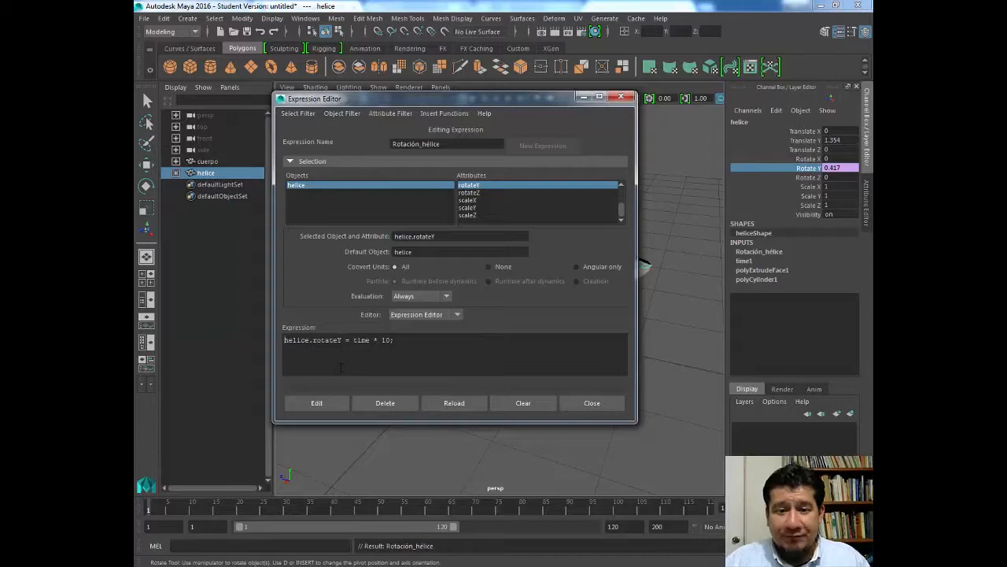
left_click(594, 403)
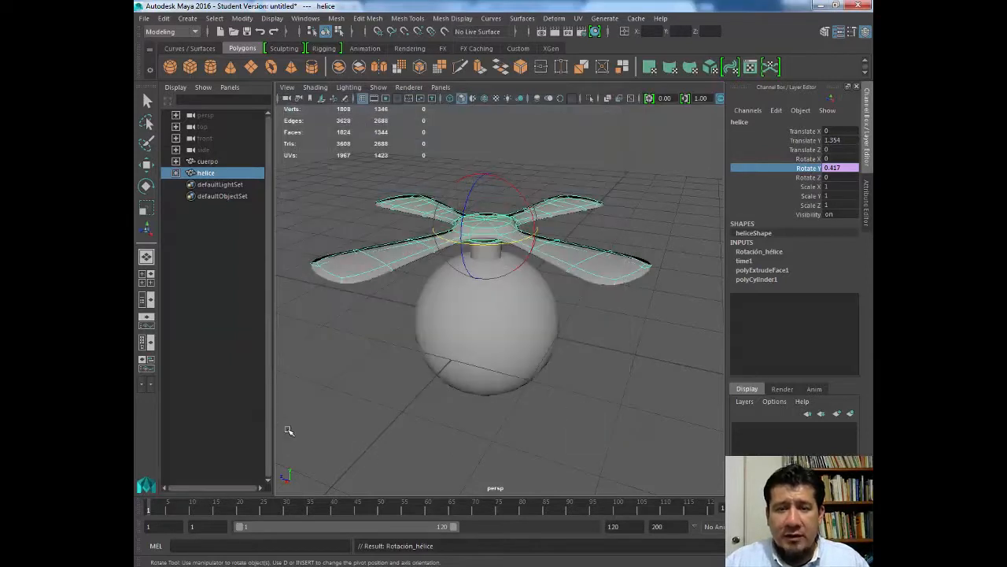
Step: Scrub the timeline to preview the propeller's rotation, return to frame 1, and deselect helice
left_click_drag(232, 510, 150, 510)
key("w")
left_click(615, 328)
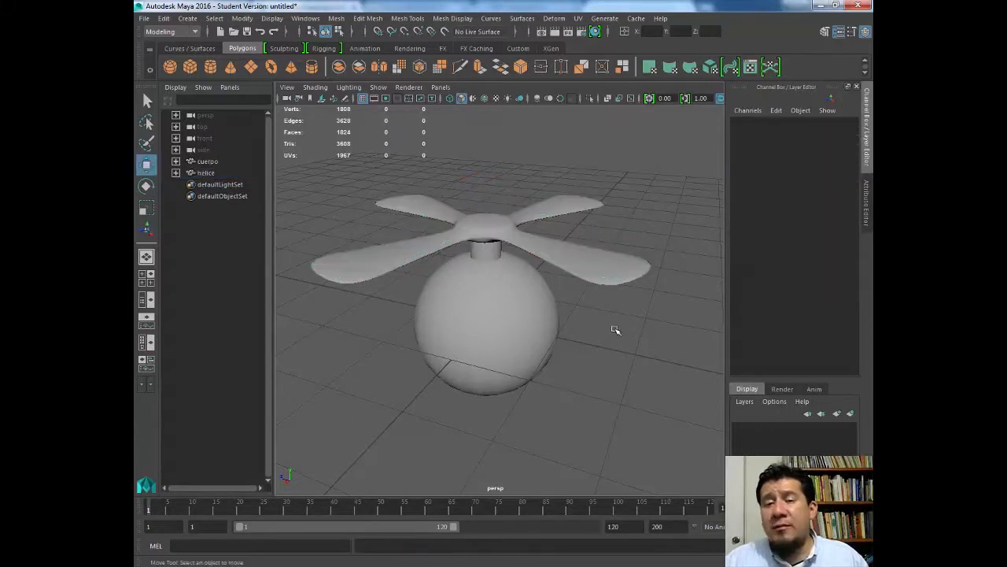
Step: Compare the Rotate Y channel of helice with that of cuerpo, ending with helice selected
left_click(416, 209)
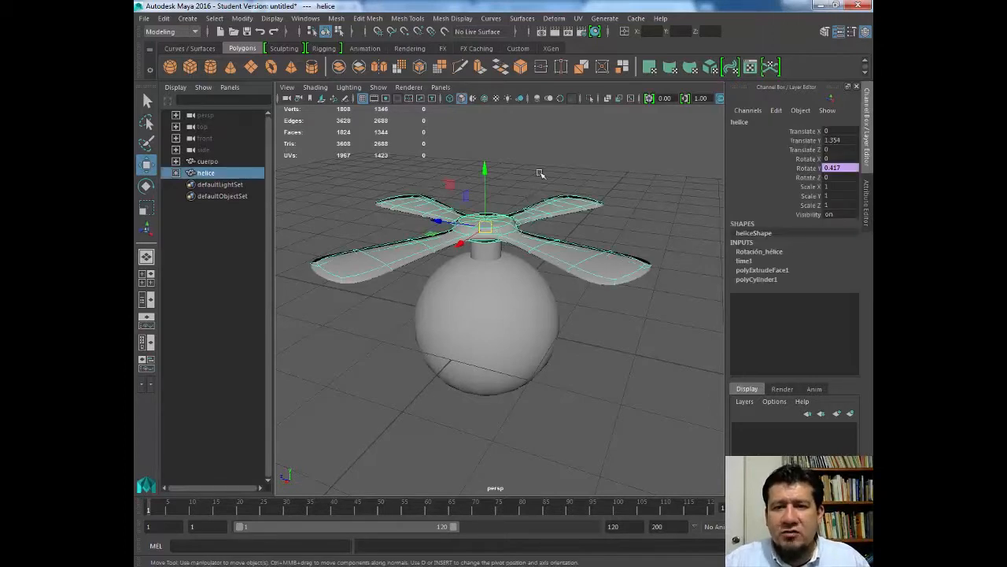
left_click(811, 169)
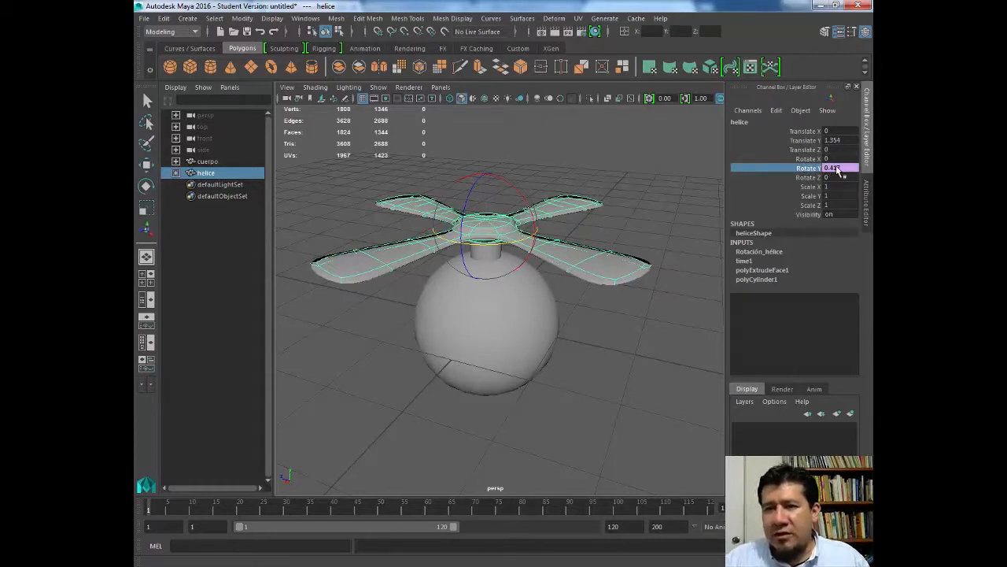
left_click(494, 367)
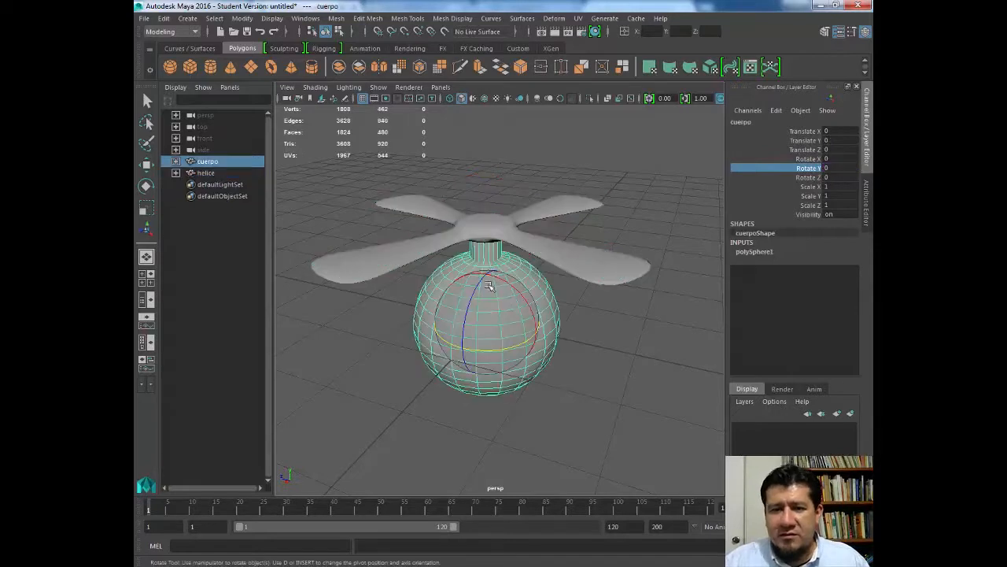
left_click(595, 263)
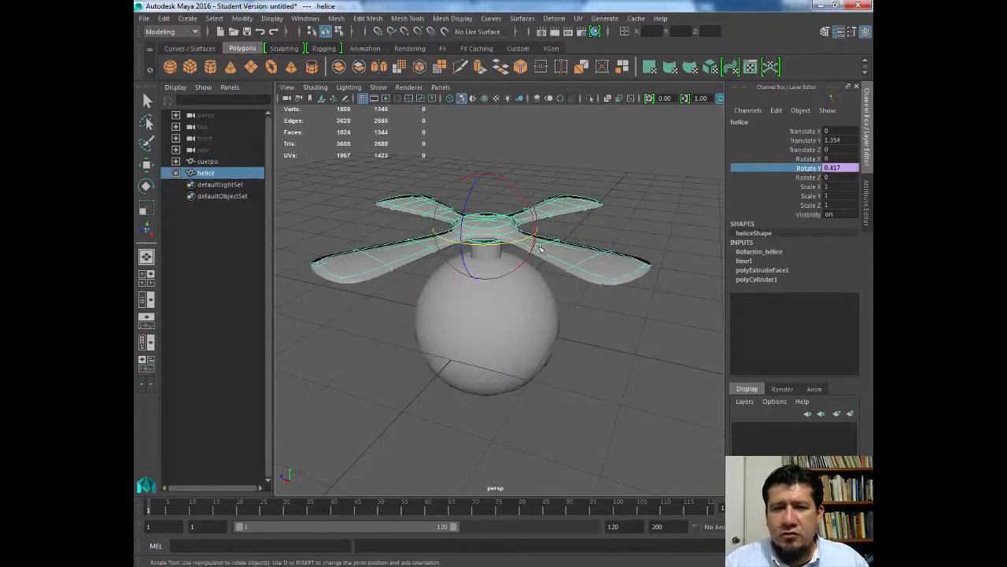
Step: Review the expression that drives helice's Rotate Y channel, then close the Expression Editor
left_click(847, 169)
left_click(801, 169)
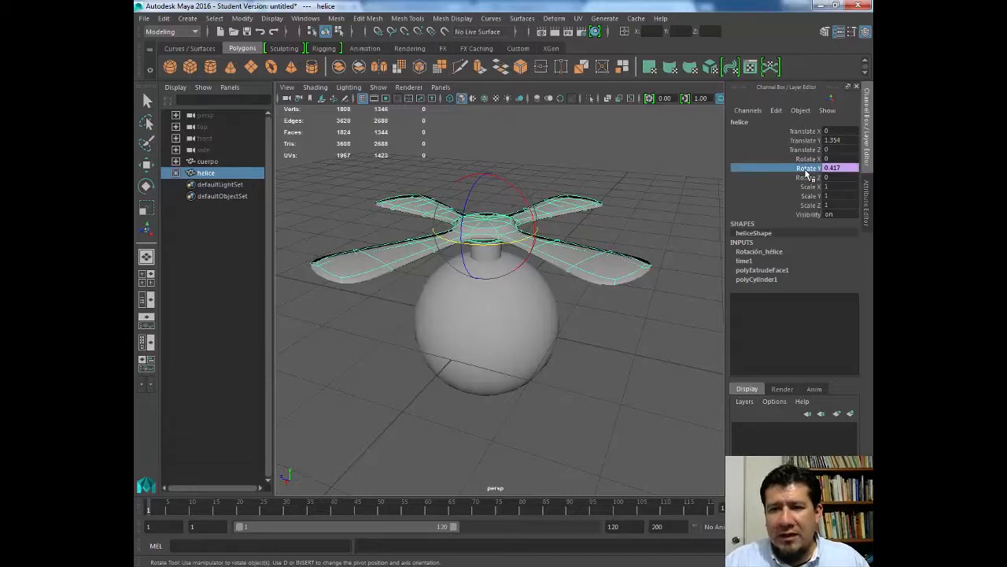
left_click(777, 110)
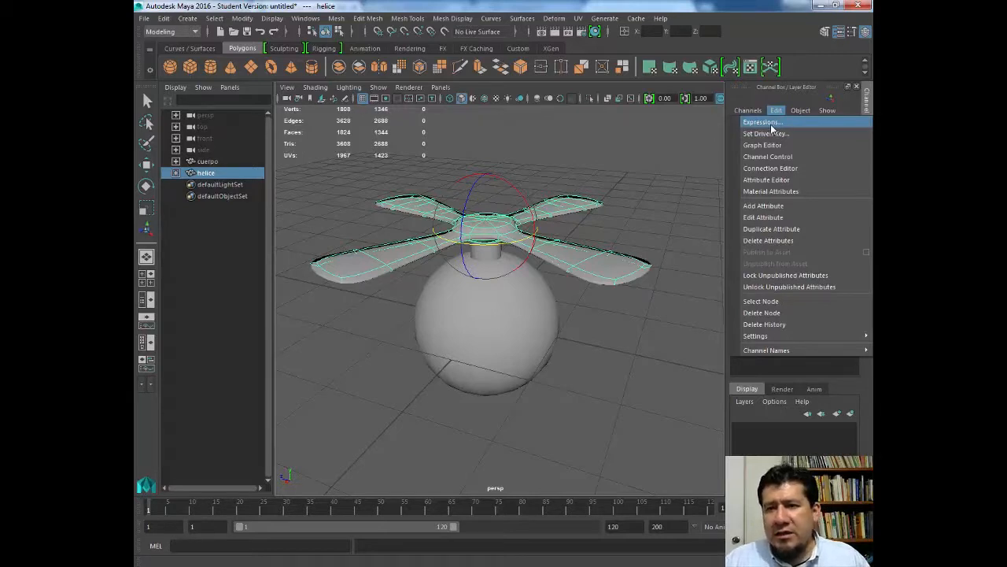
left_click(770, 124)
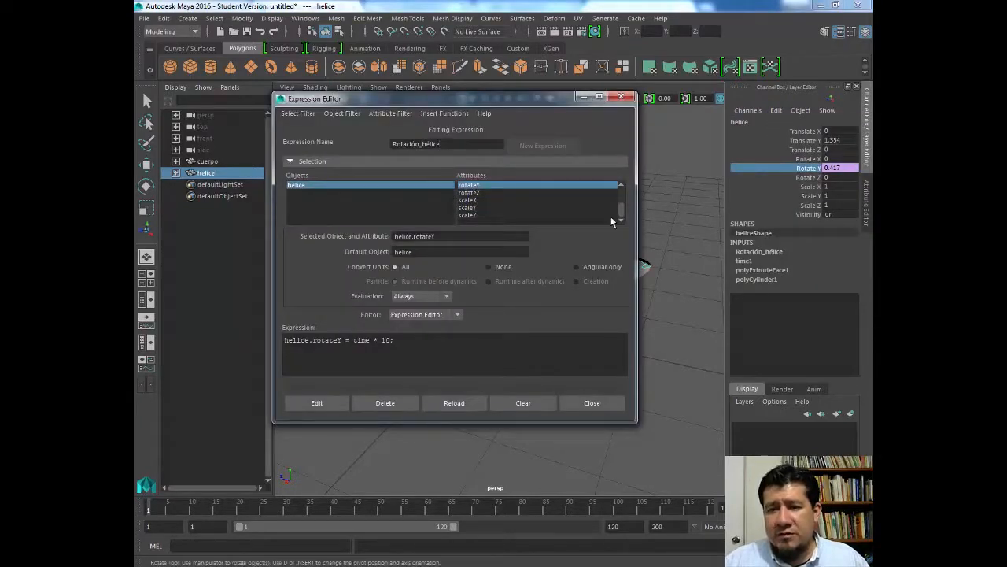
left_click(592, 403)
Step: Check whether the Expressions command is available for helice with no channel selected, then deselect it
left_click(782, 189)
left_click(692, 196)
key("w")
left_click(551, 247)
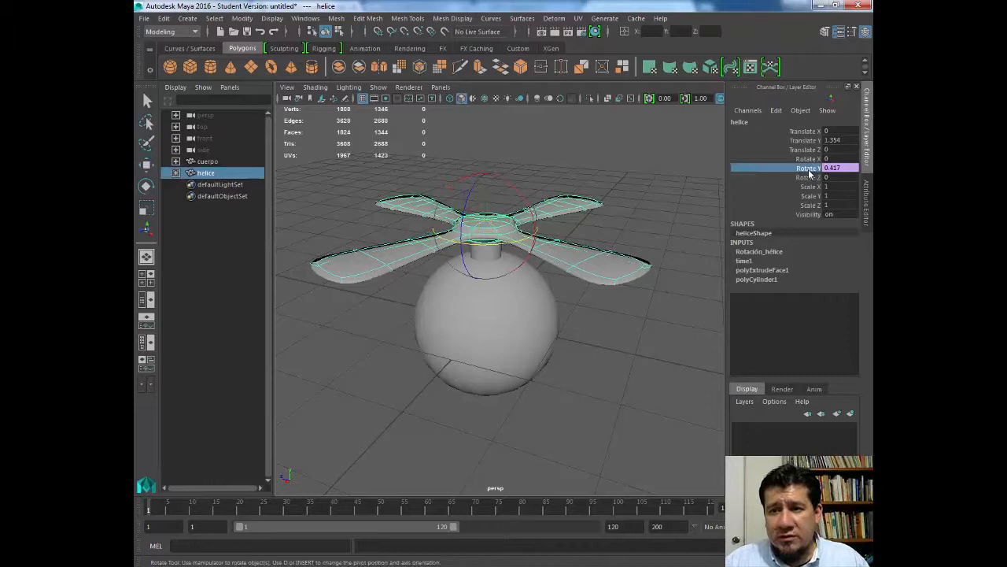
left_click(697, 173)
left_click(546, 254)
left_click(776, 110)
mouse_move(801, 115)
mouse_move(771, 112)
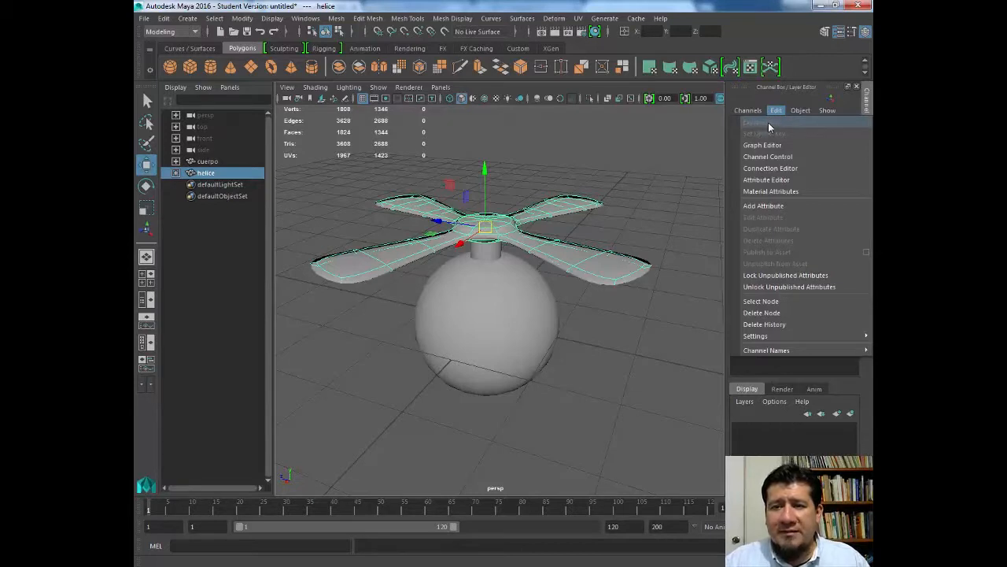
left_click(661, 210)
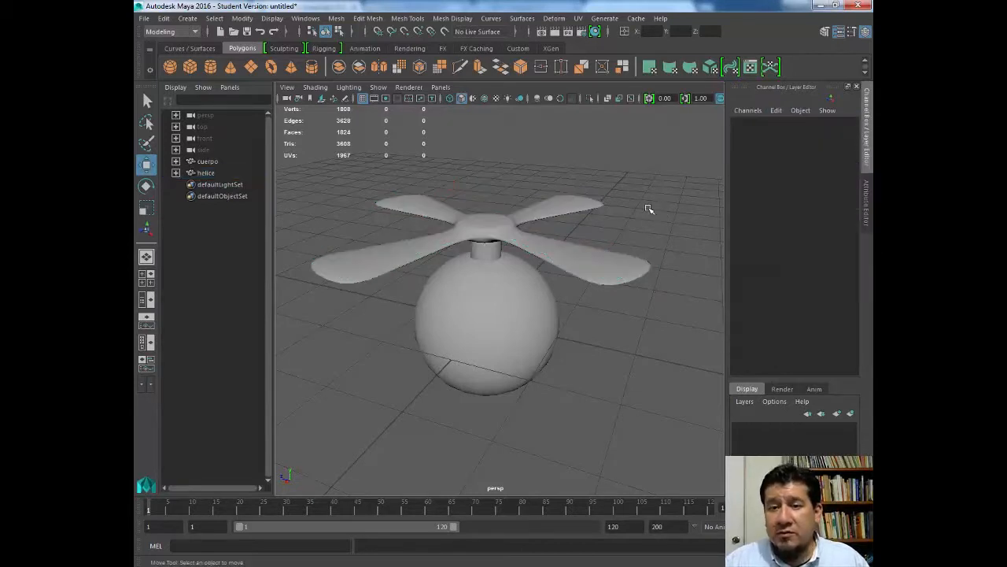
Step: Edit helice's Rotate Y expression to "helice.rotateY = time * 500;", apply the edit, and close the Expression Editor
left_click(610, 267)
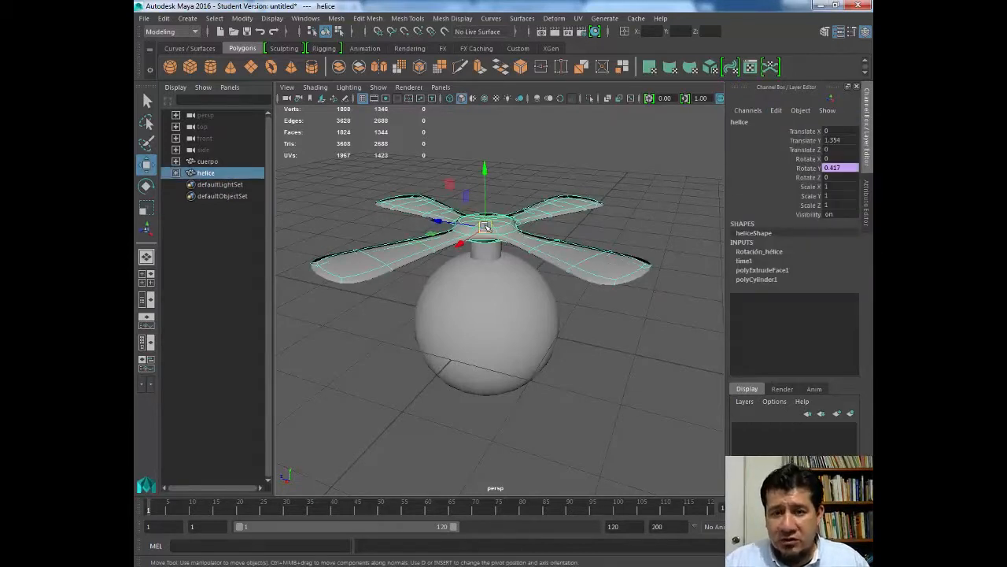
left_click(811, 167)
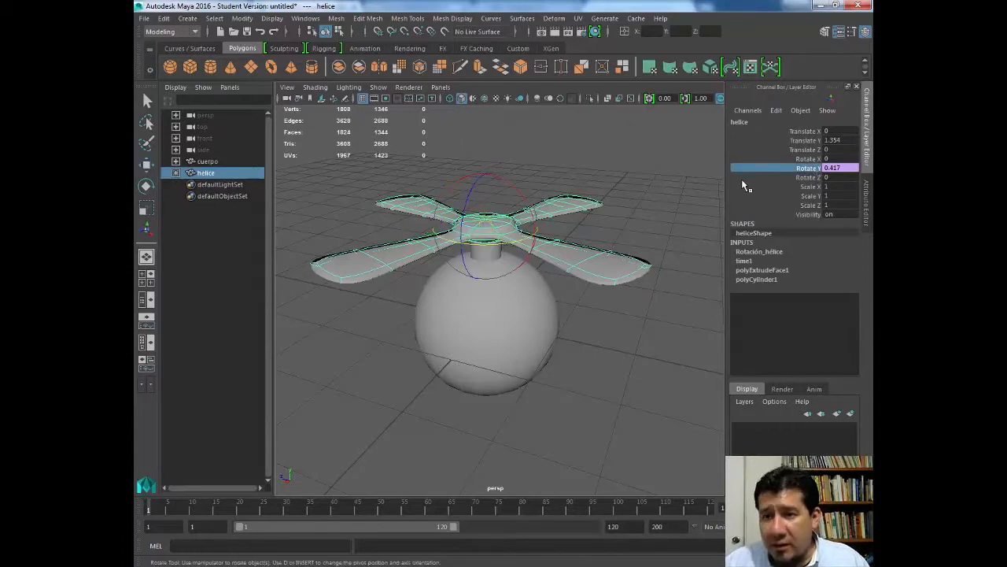
left_click(776, 111)
left_click(762, 122)
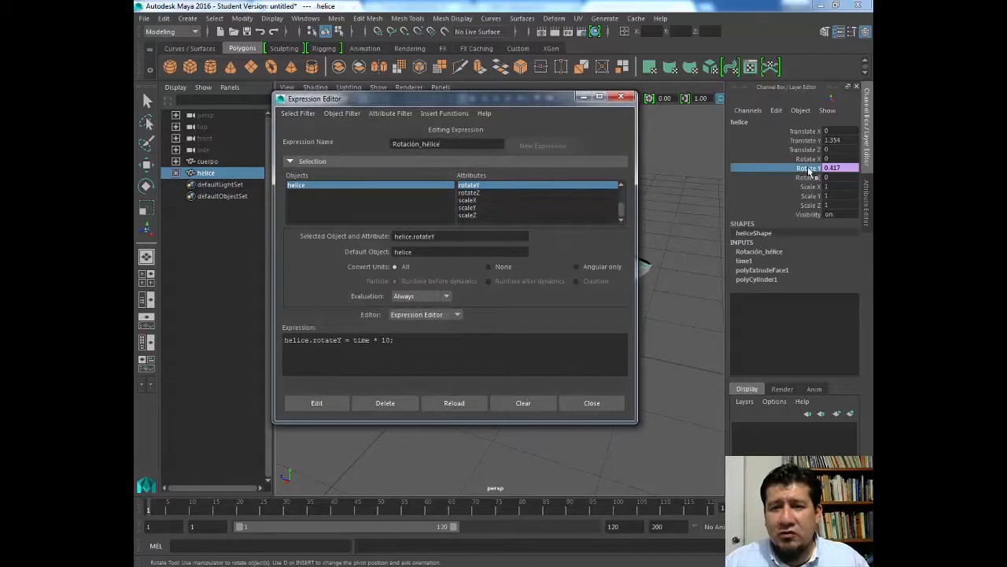
left_click_drag(472, 98, 539, 97)
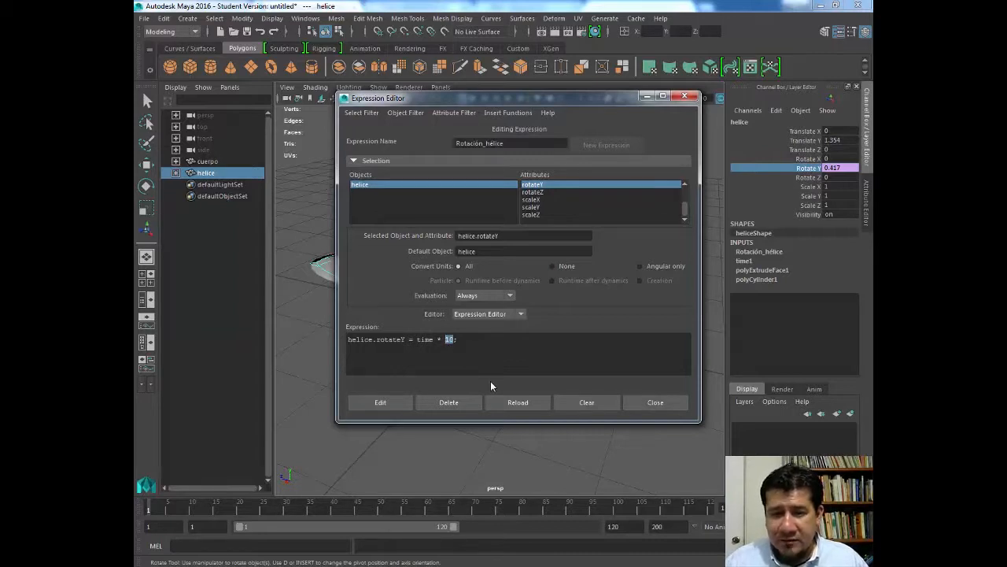
type("500")
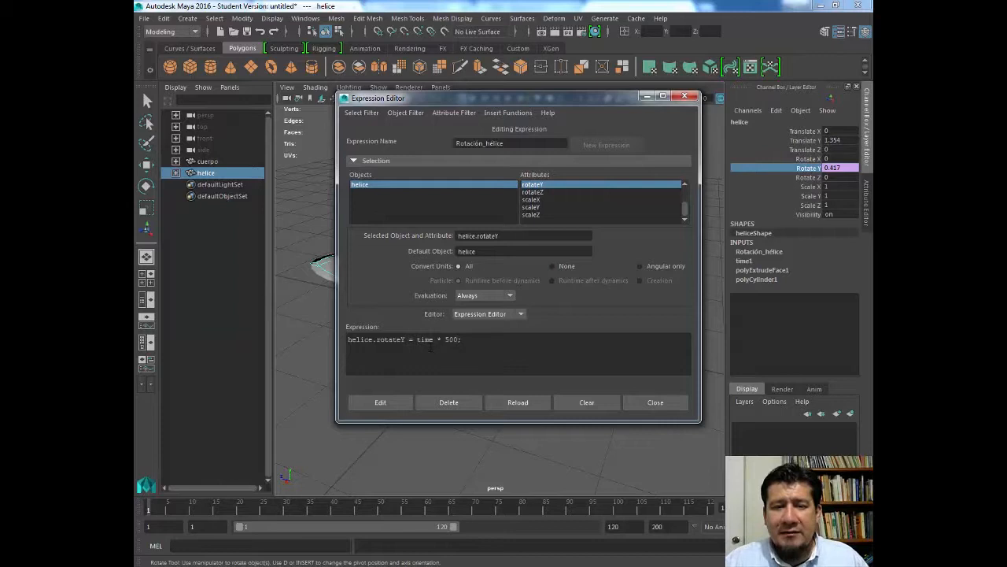
left_click(382, 403)
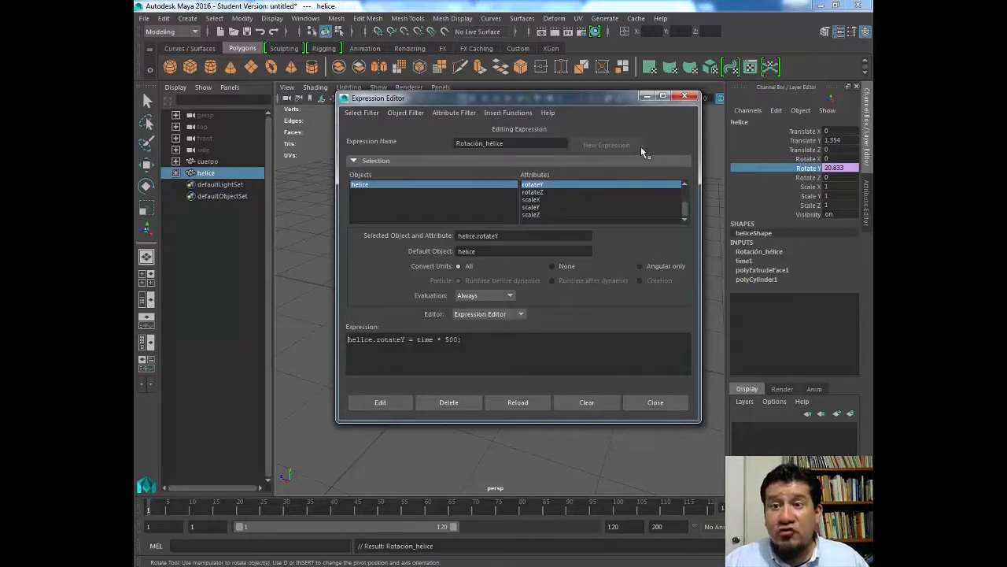
left_click(661, 404)
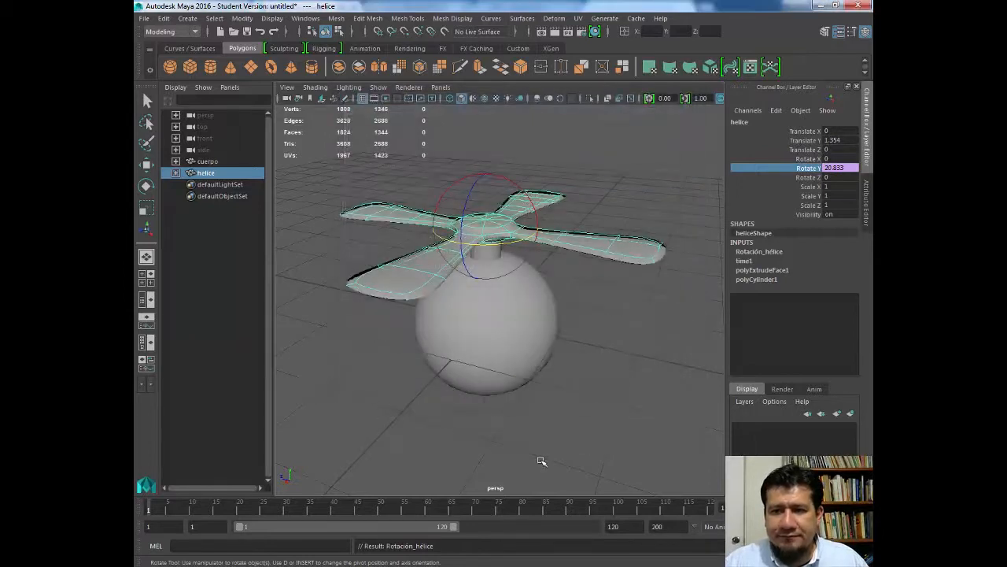
Step: Preview the faster propeller rotation by scrubbing the timeline and playing the animation from frame 1, then stop playback
left_click_drag(237, 512, 147, 511)
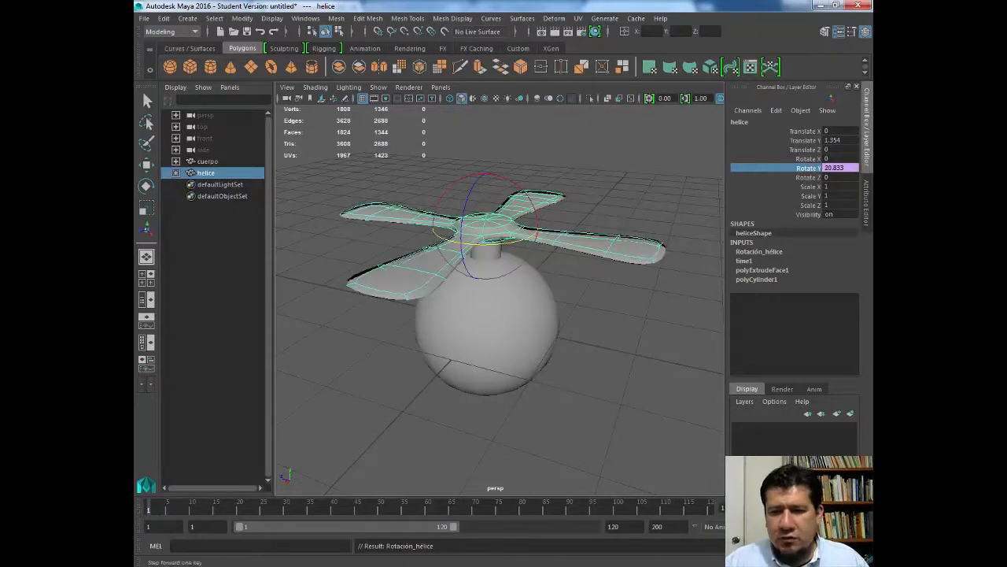
left_click(823, 508)
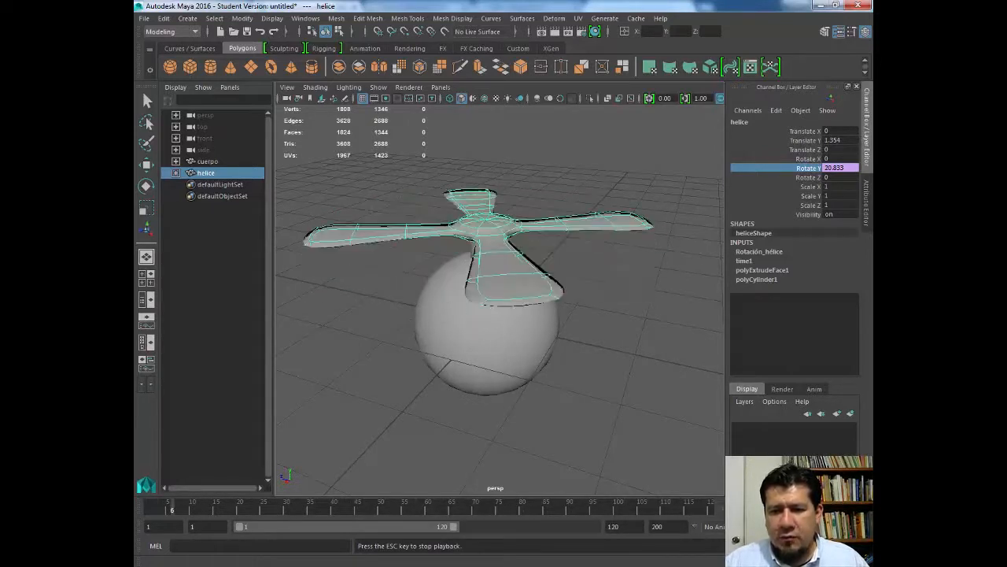
key("Escape")
key("w")
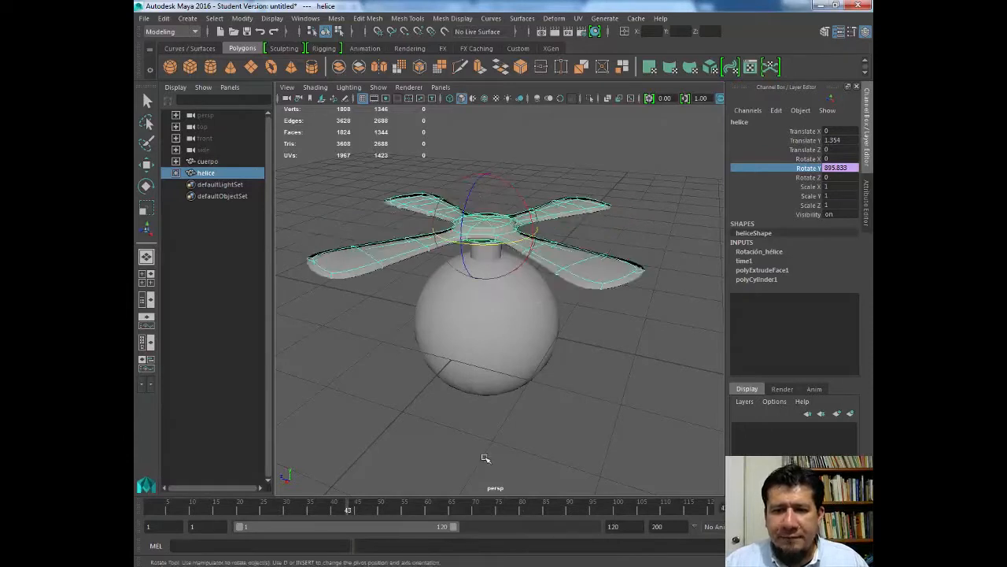
Step: Select cuerpo and helice in turn to compare their transform channels, ending with helice selected
left_click(340, 369)
left_click(487, 318)
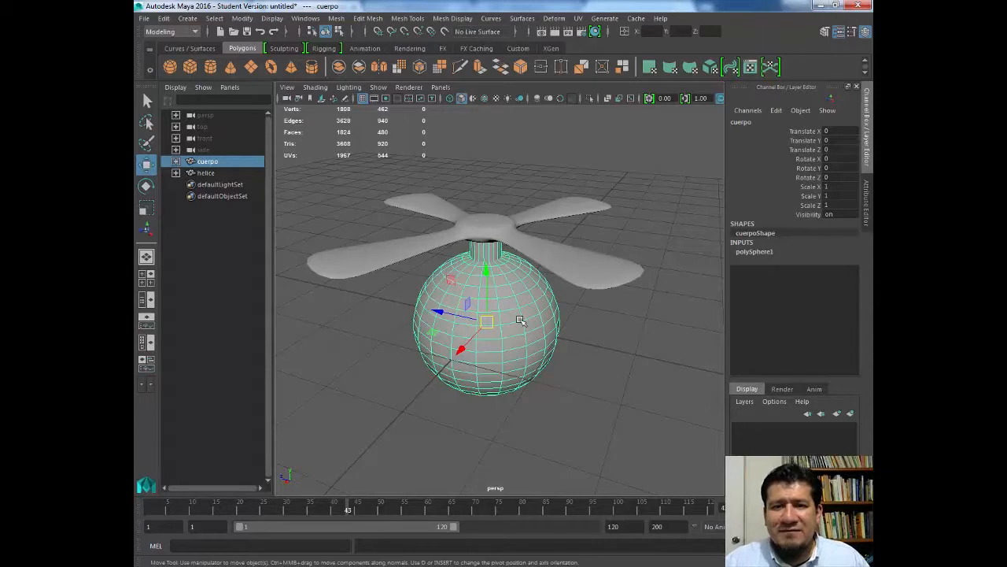
left_click(596, 315)
left_click(503, 228)
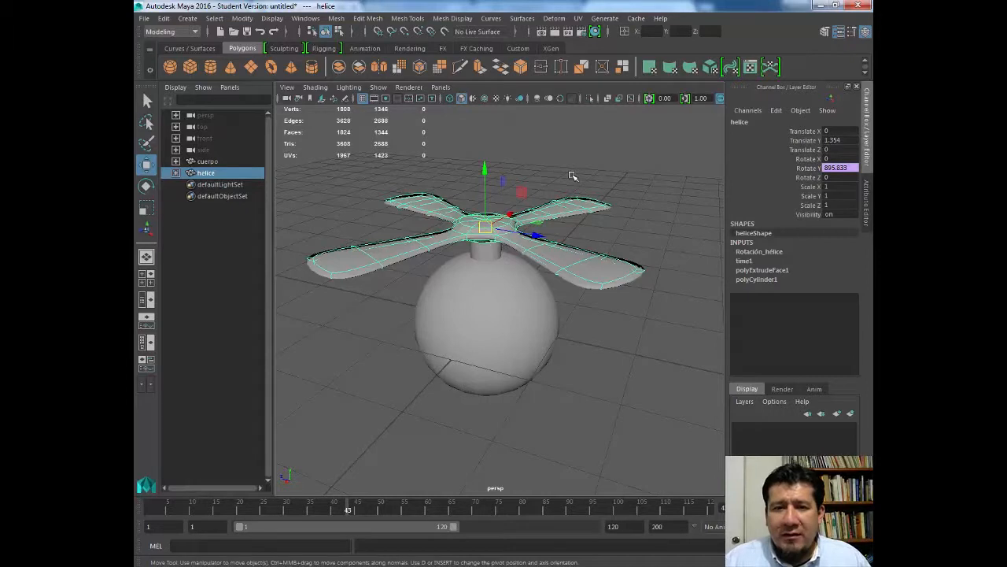
left_click(449, 178)
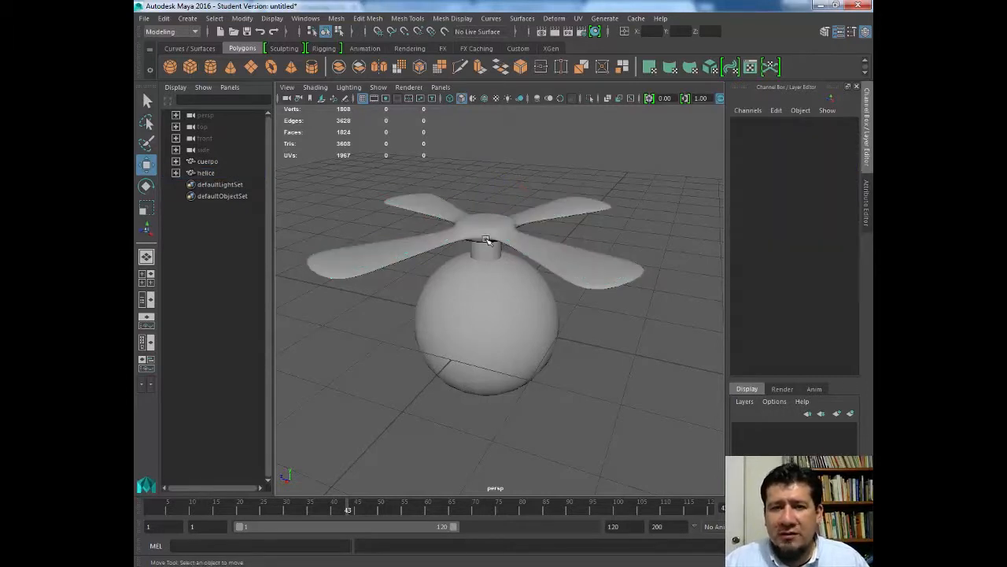
left_click(542, 239)
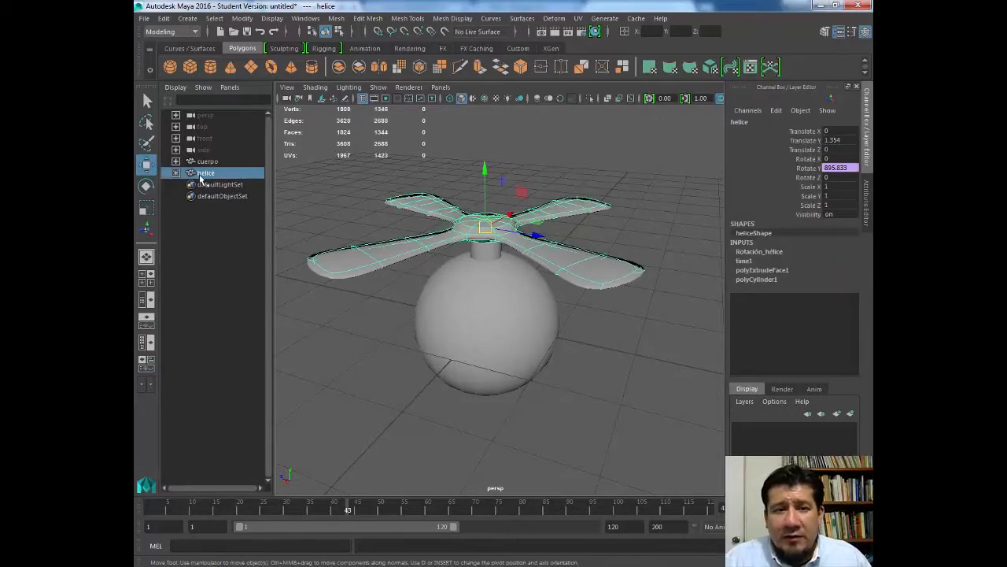
Step: Return the timeline to frame 1 and undo the trial parenting of helice under cuerpo, leaving nothing selected
left_click_drag(208, 174, 208, 163)
left_click_drag(312, 507, 148, 506)
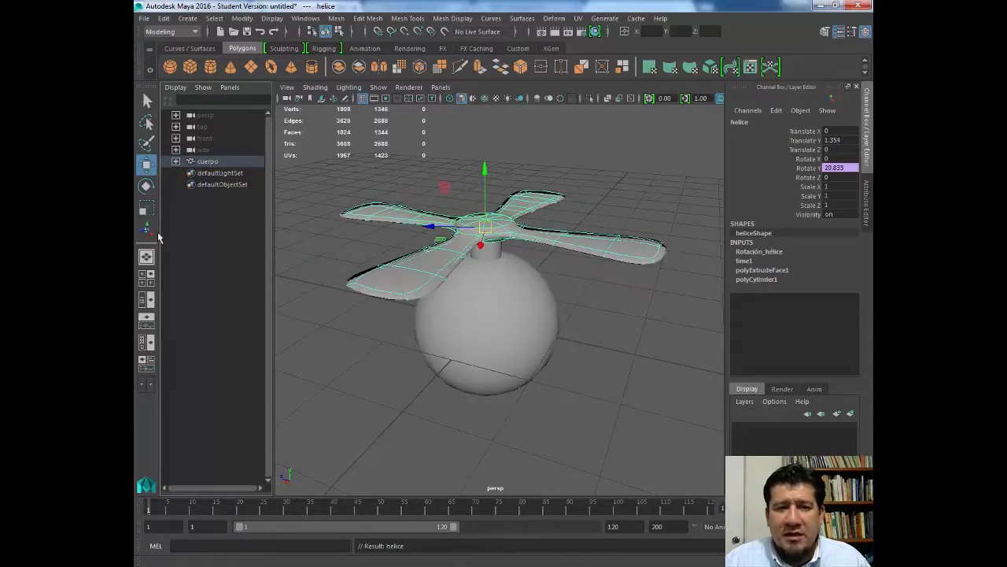
key("ctrl+z")
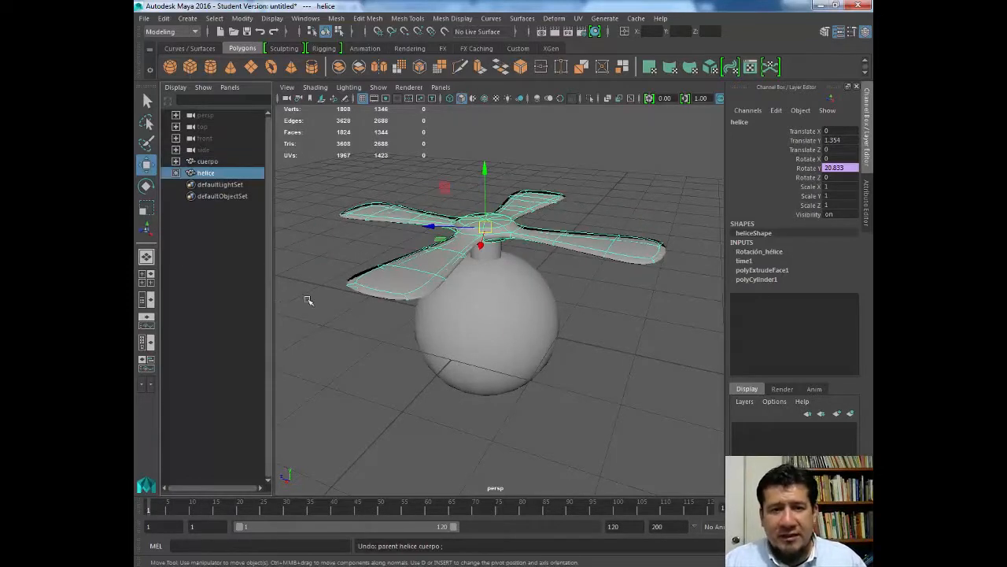
left_click(344, 160)
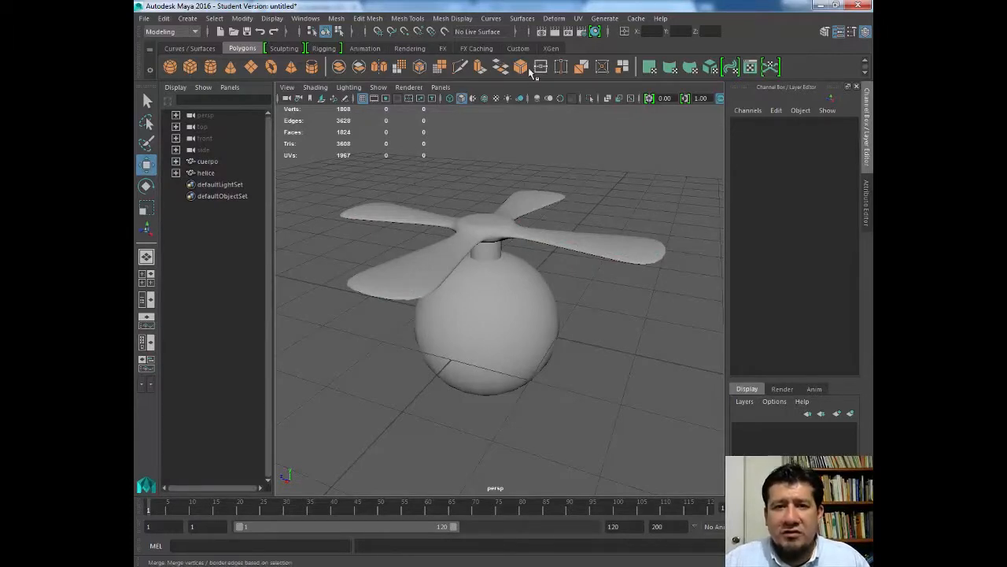
Step: Create a locator and raise it above the propeller hub to a Translate Y of about 1.6
left_click(195, 21)
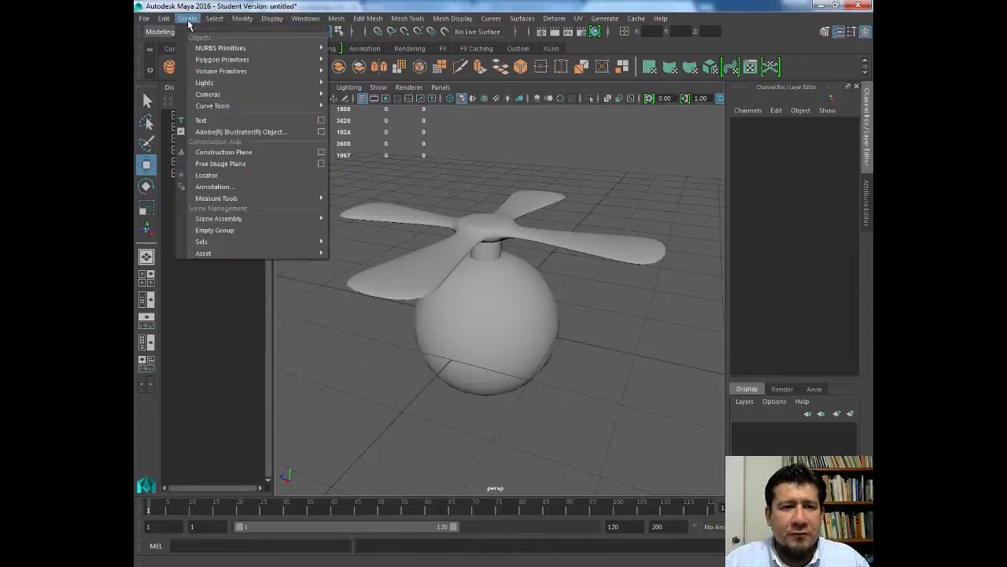
left_click(230, 178)
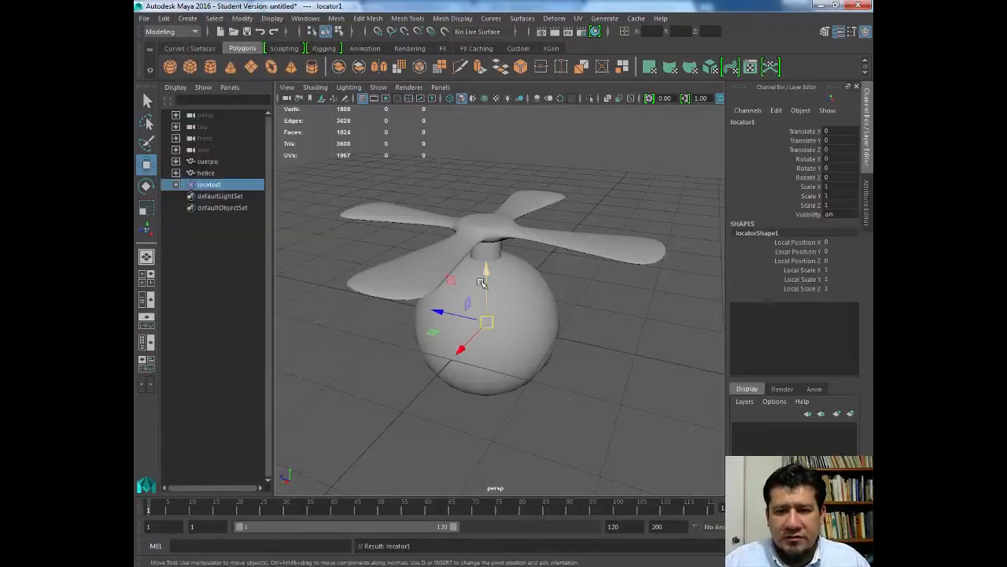
left_click_drag(485, 277, 480, 146)
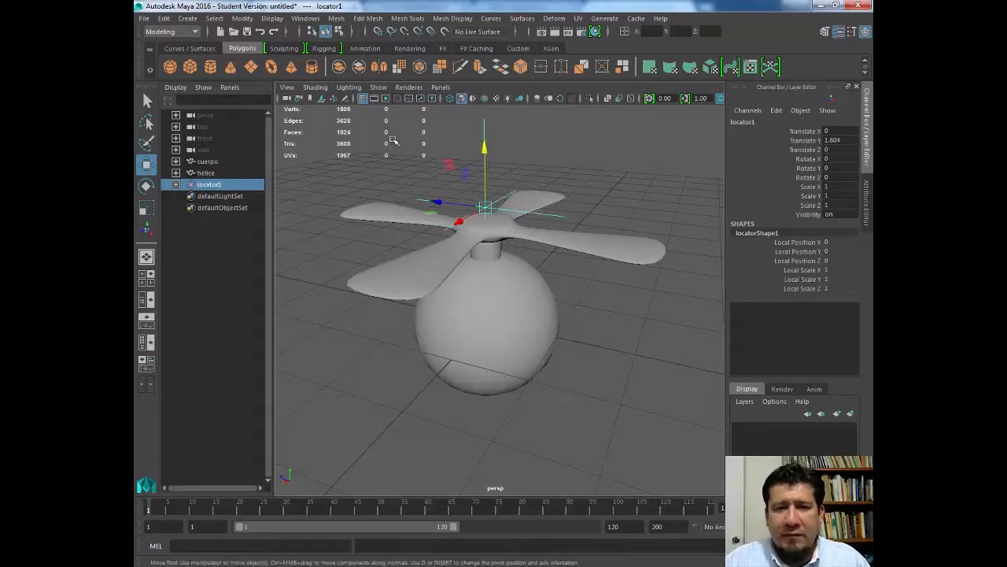
Step: Parent helice under locator1 and locator1 under cuerpo
left_click(210, 174)
mouse_move(212, 176)
left_mouse_down()
mouse_move(218, 190)
mouse_move(207, 162)
left_mouse_up()
left_click(209, 174)
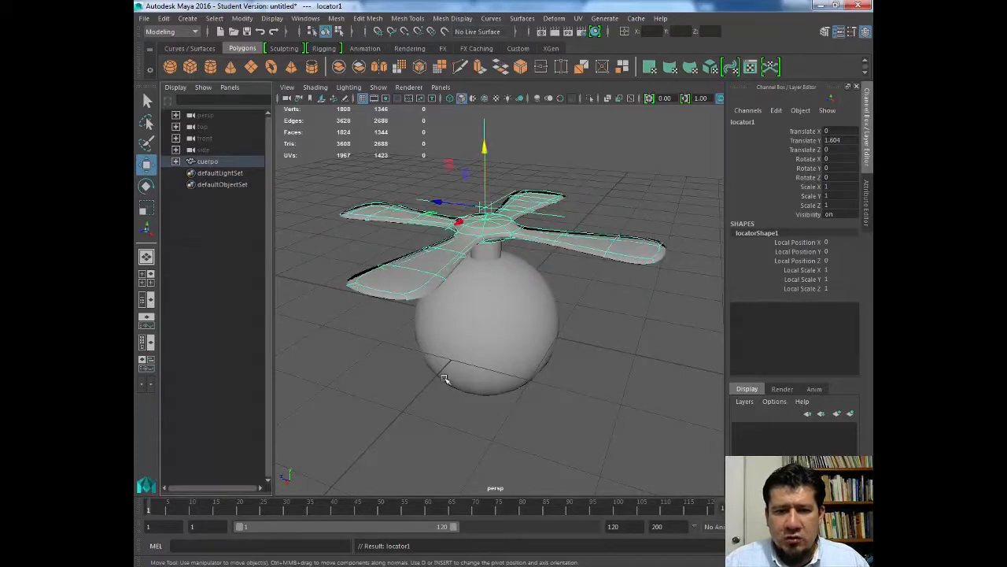
Step: Move cuerpo along Z to about 7.89 and key all its channels at frame 1
left_click(472, 348)
left_click_drag(438, 319, 524, 323)
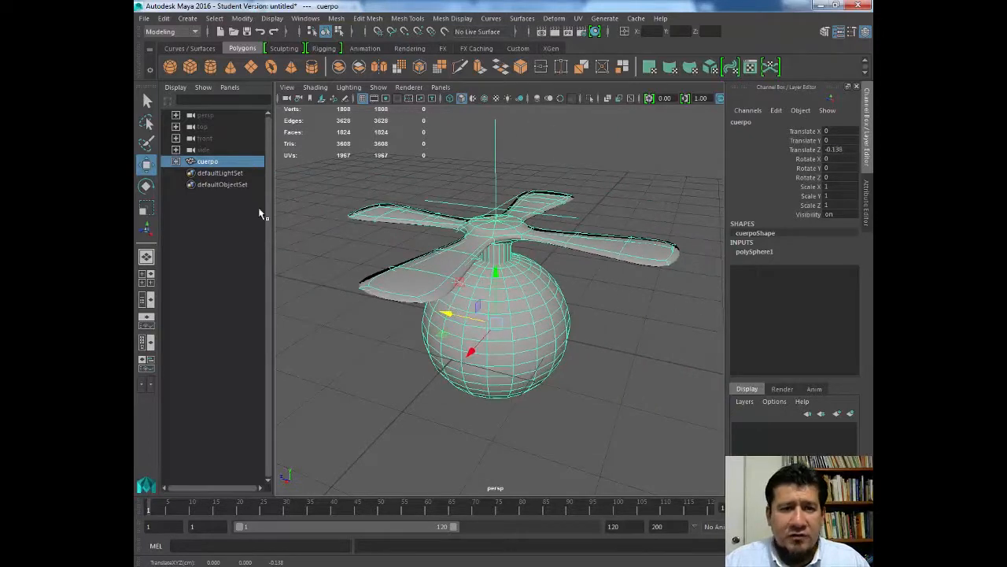
left_click(145, 256)
scroll(441, 249, "down", 5)
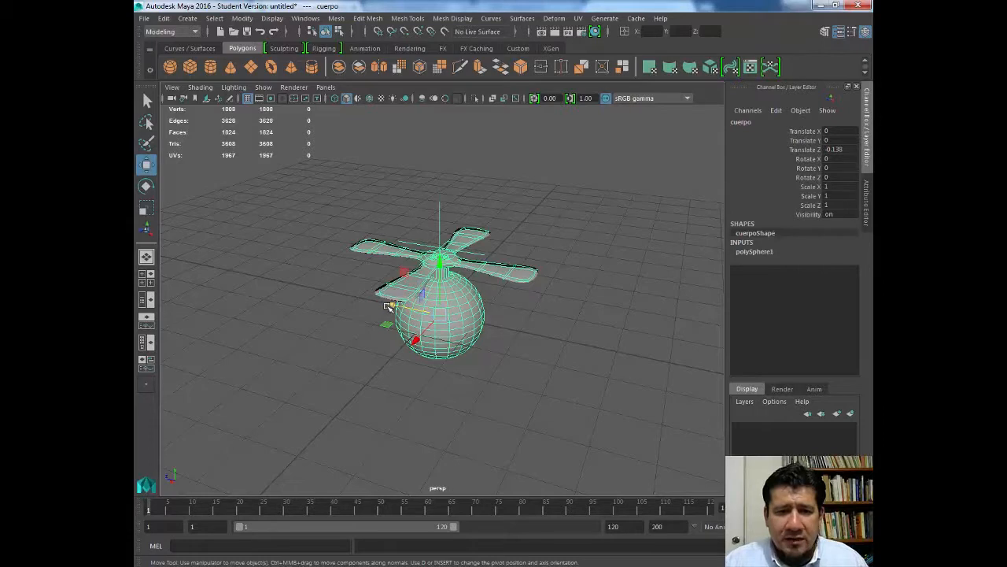
left_click_drag(387, 306, 415, 256)
middle_click_drag(415, 257, 376, 251, "alt")
scroll(466, 252, "down", 3)
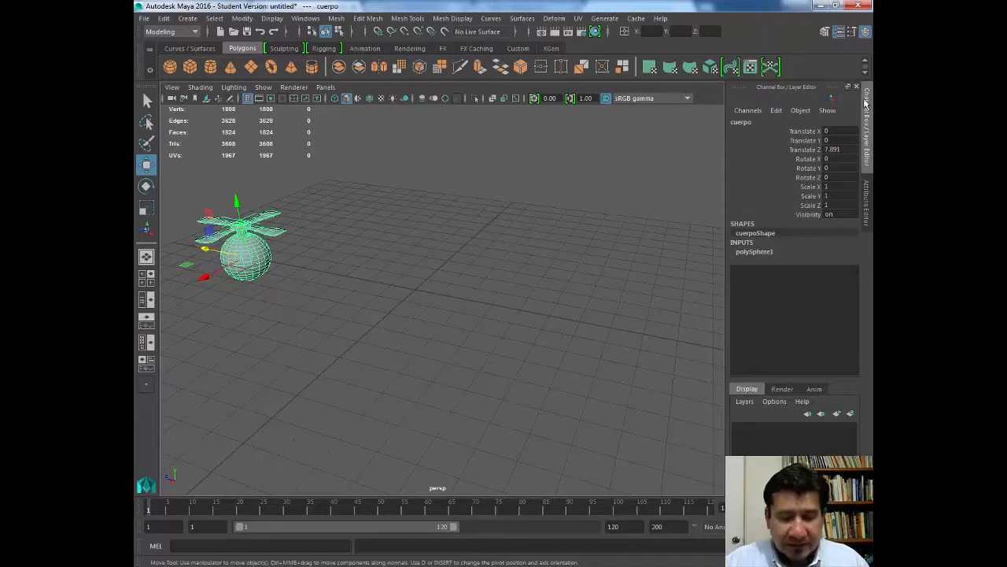
key("s")
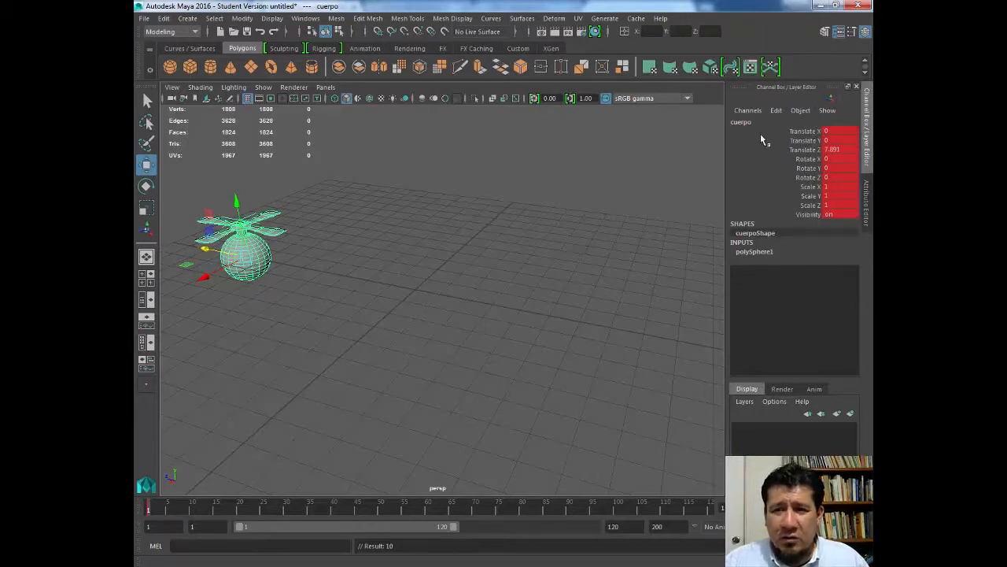
Step: At frame 120, move cuerpo along Z to about -10.22 and key all its channels
mouse_move(169, 516)
left_mouse_down()
mouse_move(685, 528)
mouse_move(711, 519)
left_mouse_up()
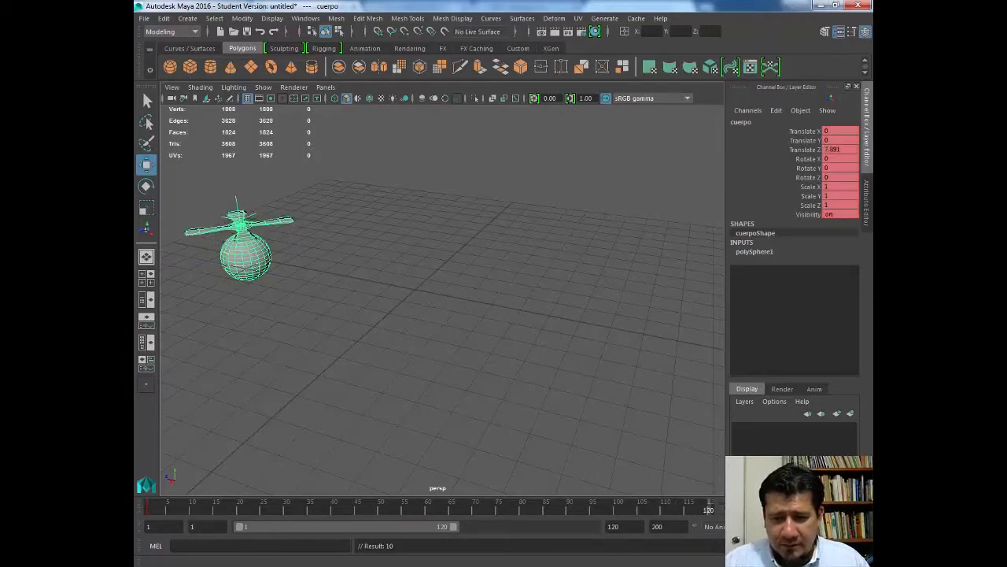
left_click_drag(204, 249, 640, 345)
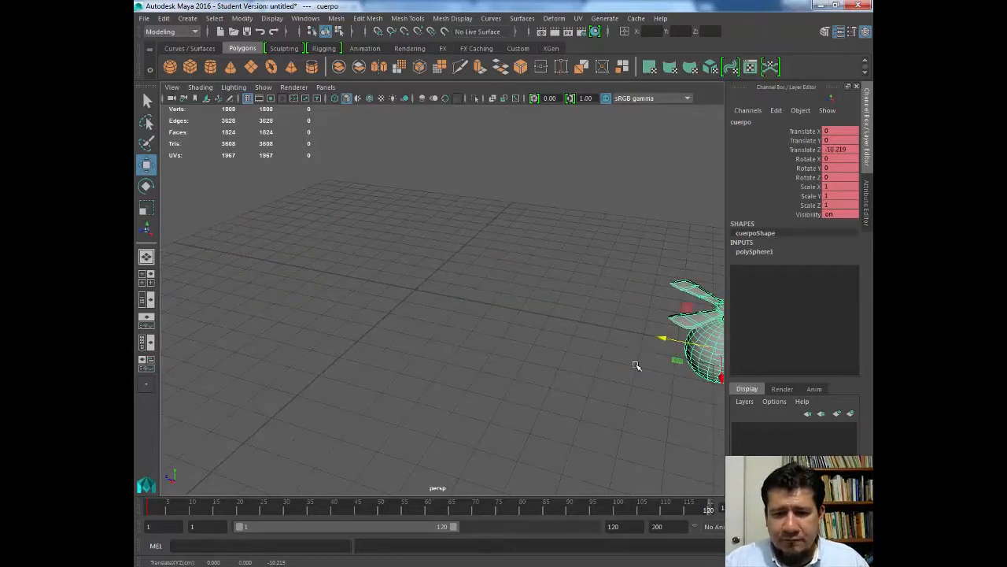
key("s")
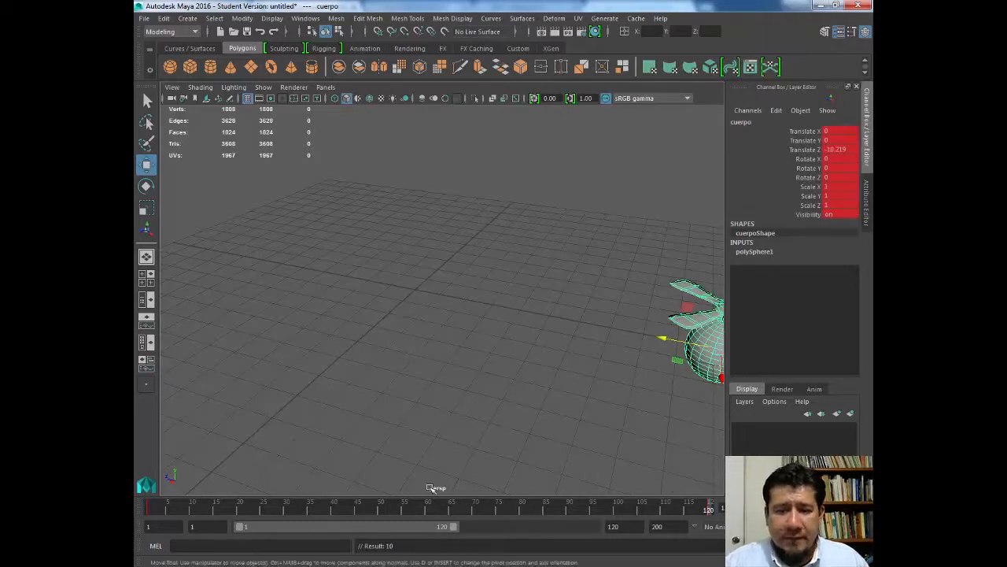
Step: Return to frame 1, play the helicopter's flight with the spinning propeller, and stop playback
left_click_drag(473, 509, 148, 507)
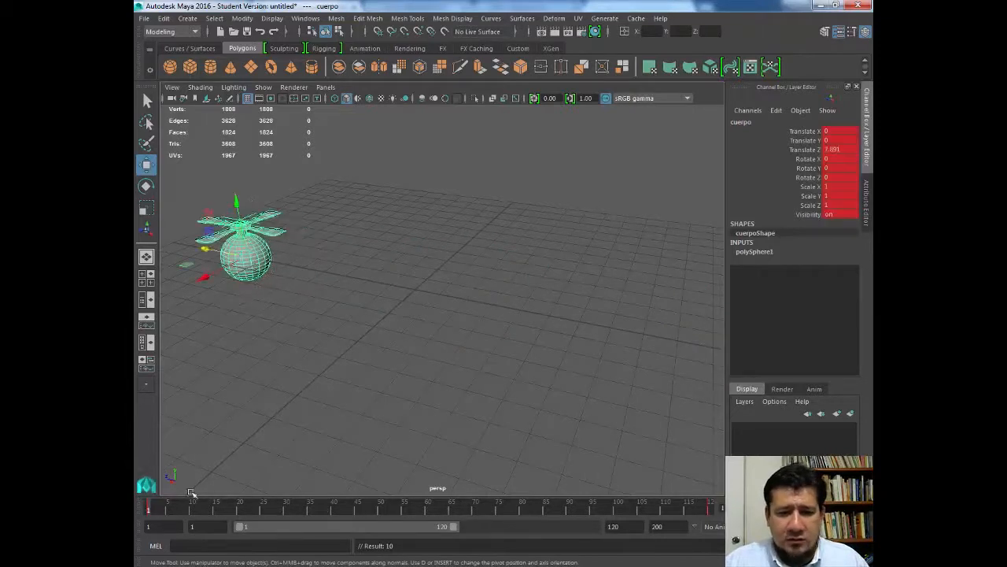
key("alt+v")
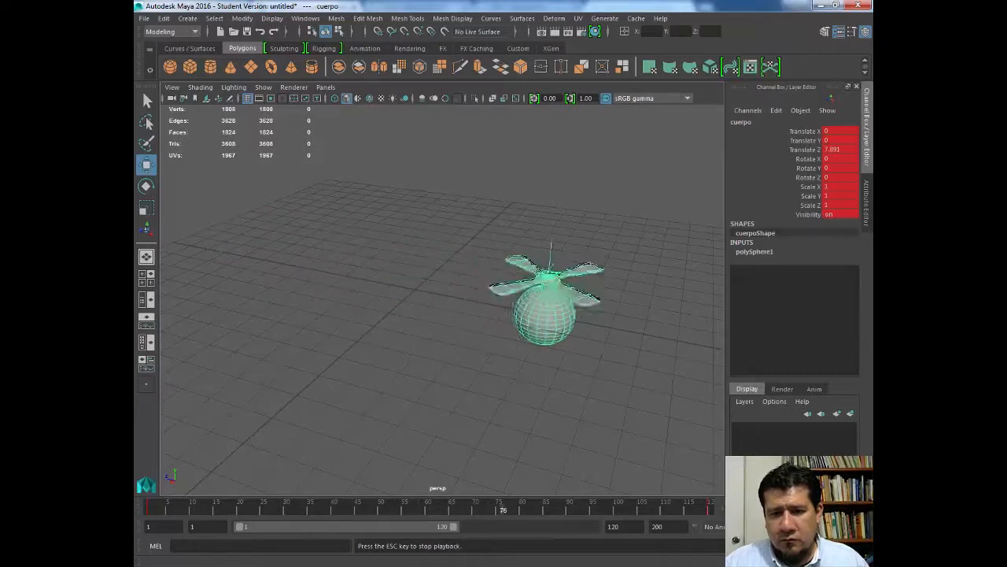
key("Escape")
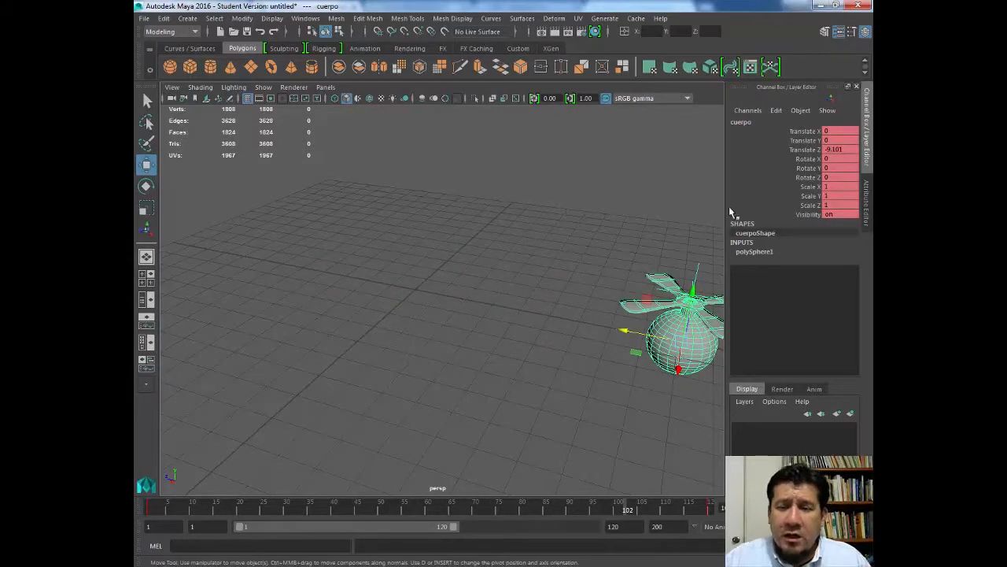
Step: Select helice and open the Expression Editor for its Rotate Y channel
left_click(559, 322)
left_click(653, 280)
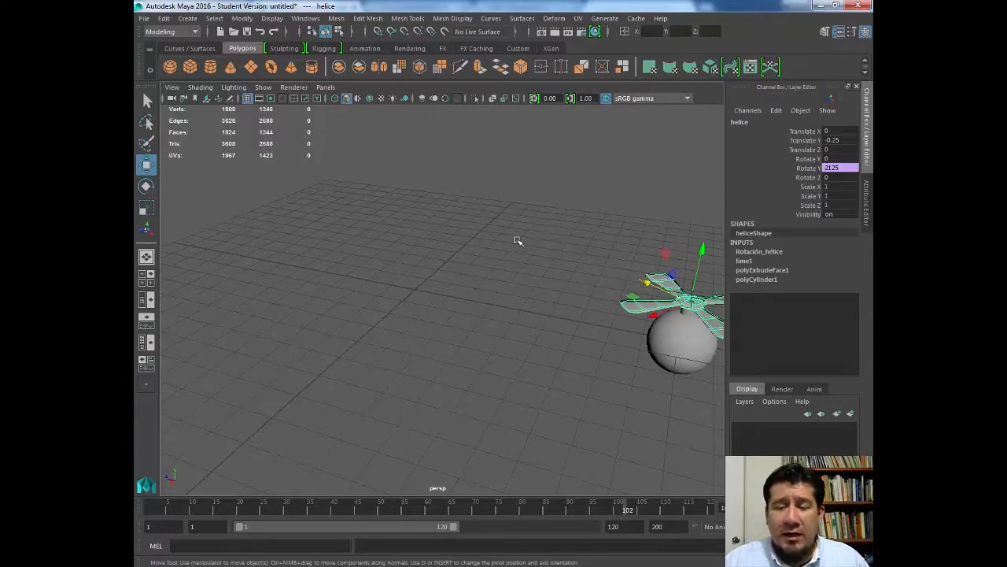
key("e")
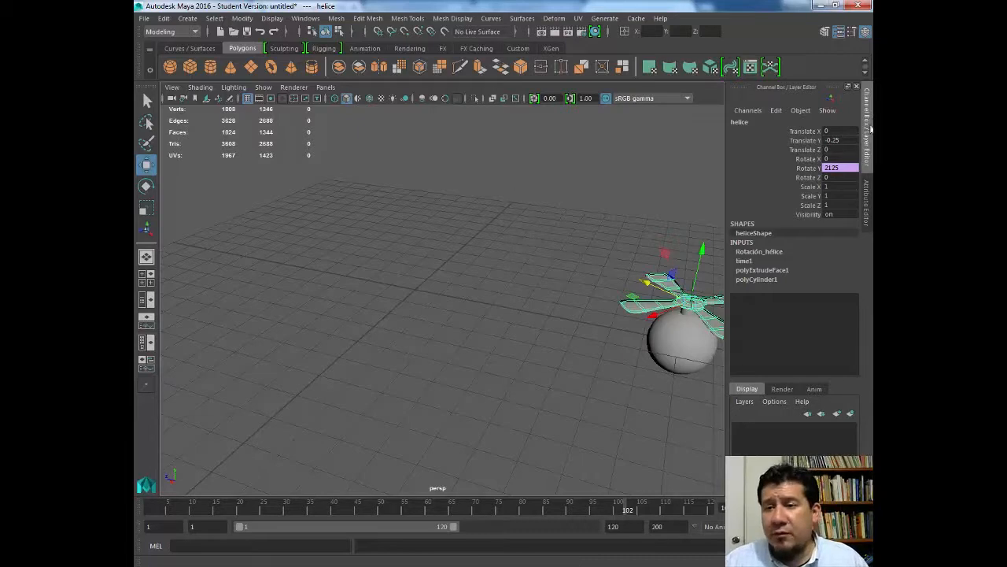
left_click(809, 167)
left_click(776, 110)
left_click(753, 124)
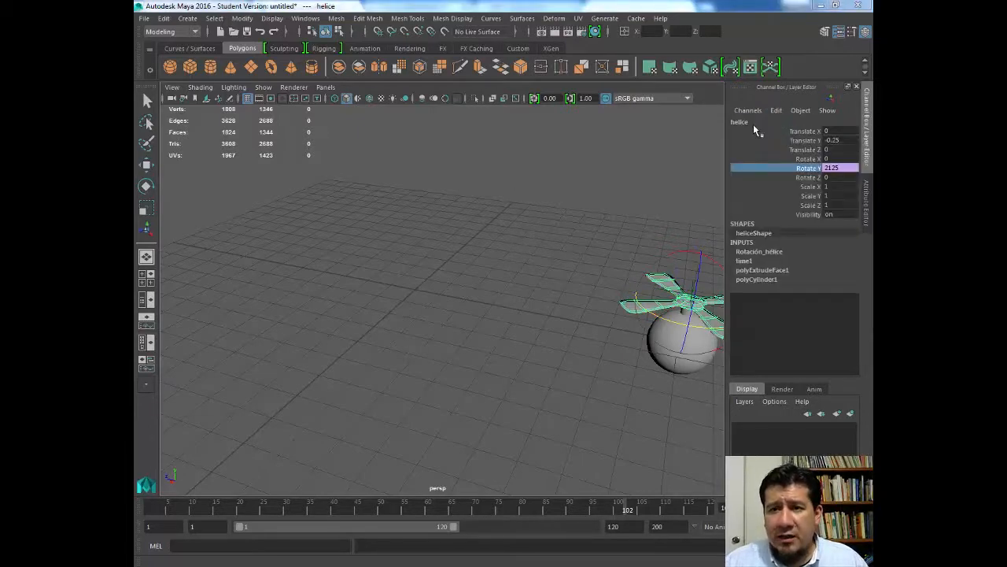